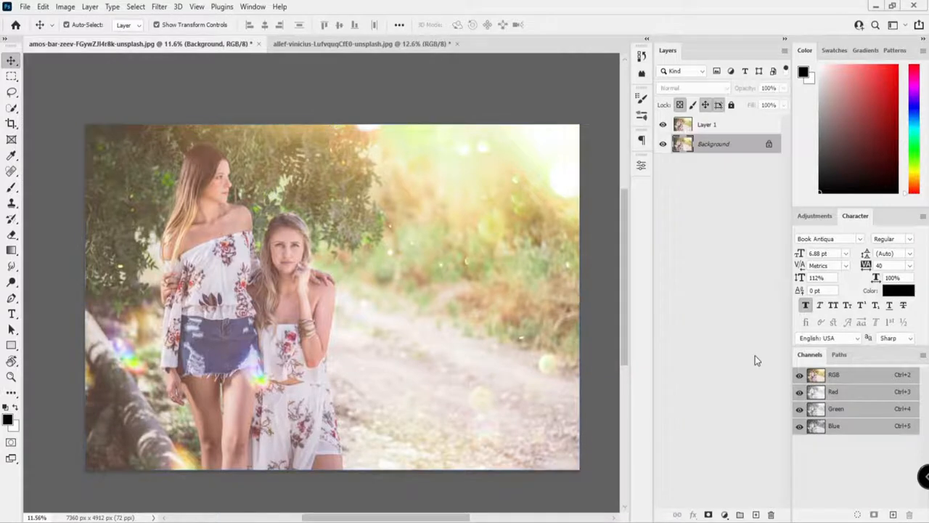
- Apply the Camera Raw Filter to Layer 1 with Highlights at -35, Shadows at -31, Whites at -10 and Blacks at -37
{"action": "left_click", "coordinate": [737, 127]}
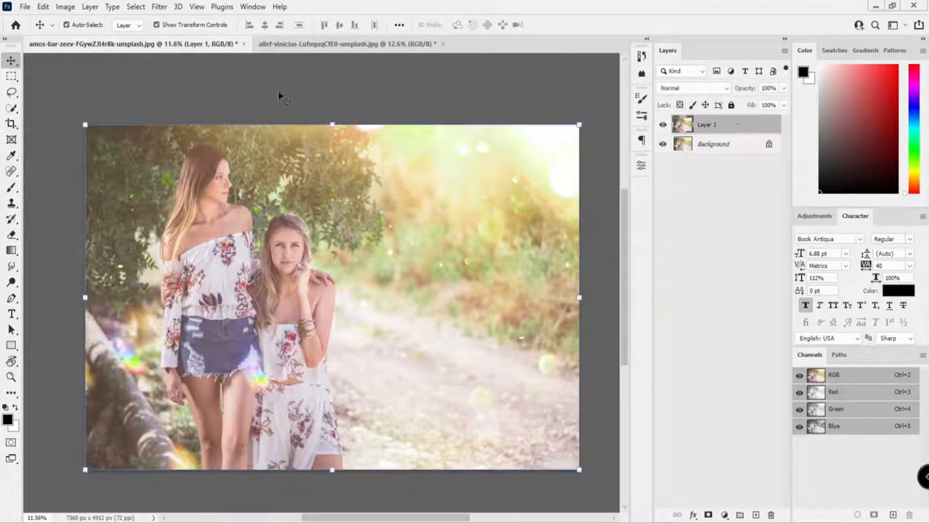
{"action": "left_click", "coordinate": [159, 7]}
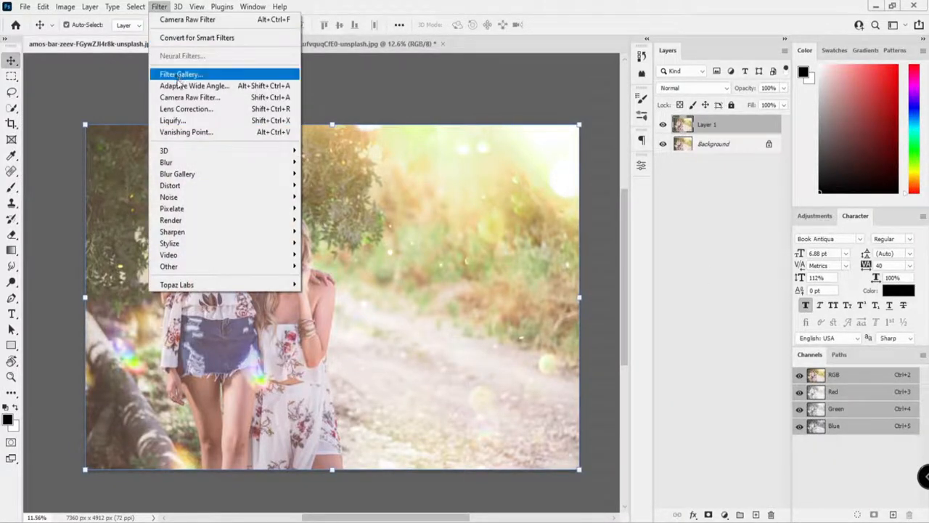
{"action": "left_click", "coordinate": [185, 96]}
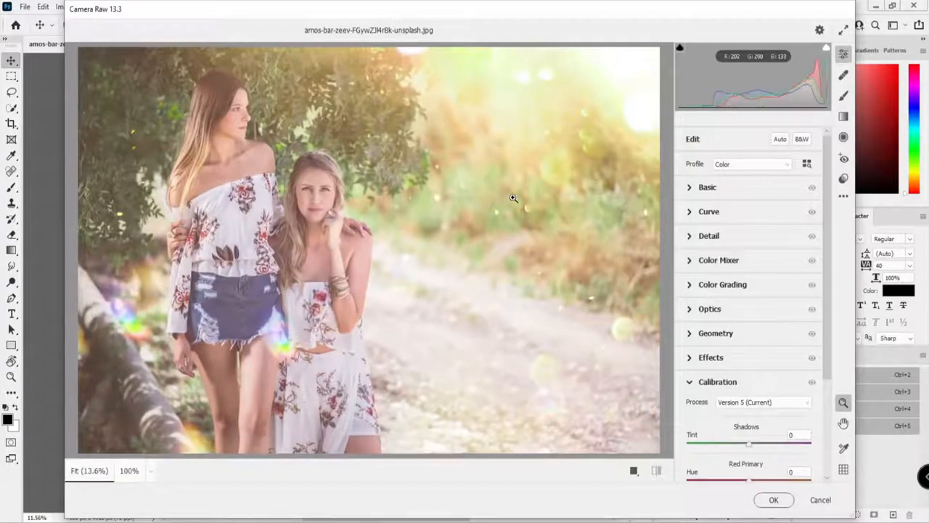
{"action": "left_click", "coordinate": [707, 188]}
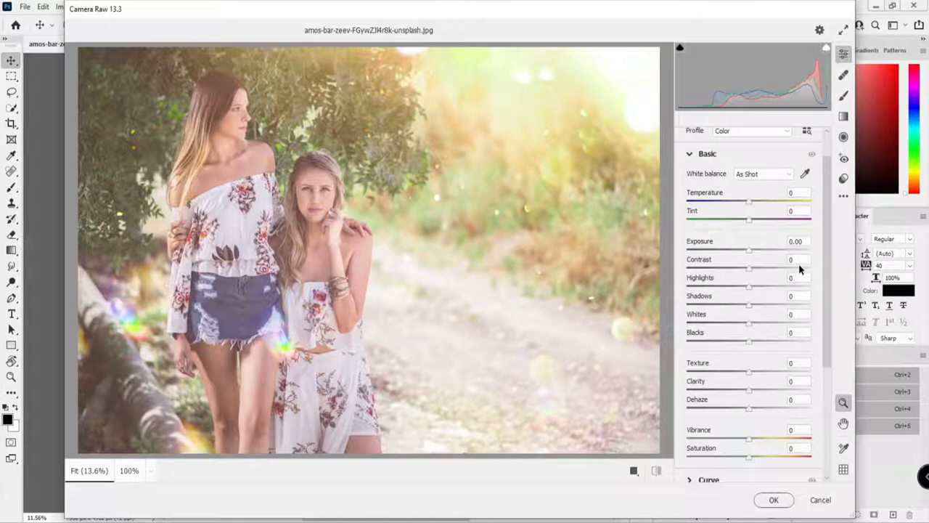
{"action": "left_click", "coordinate": [728, 288]}
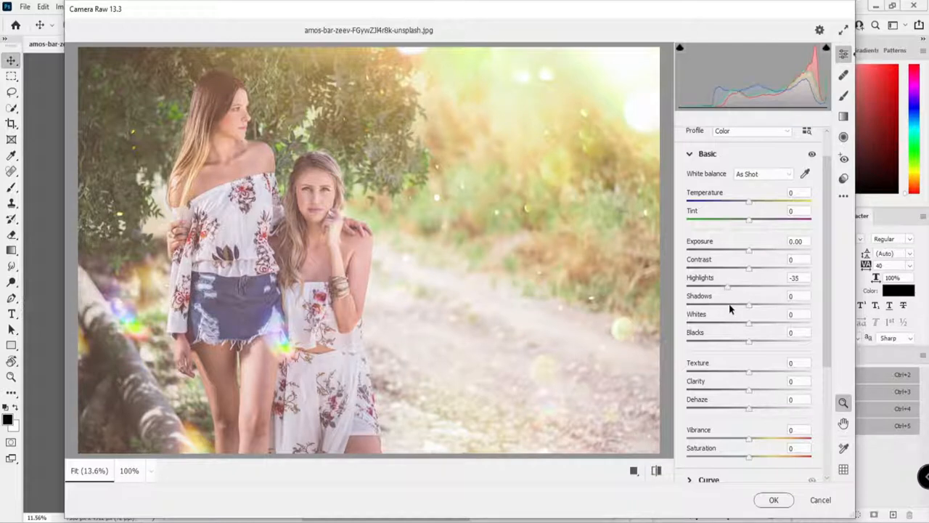
{"action": "left_click", "coordinate": [730, 305]}
{"action": "left_click", "coordinate": [743, 324]}
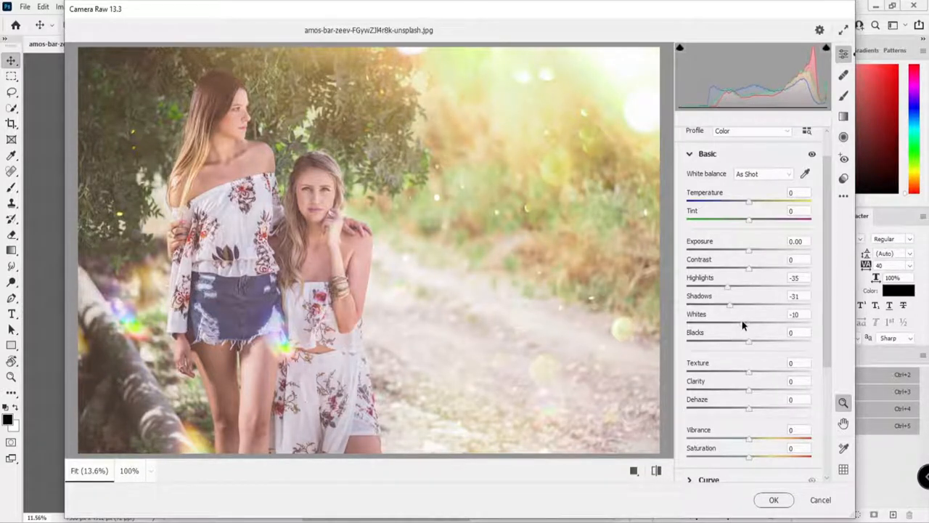
{"action": "left_click", "coordinate": [726, 342]}
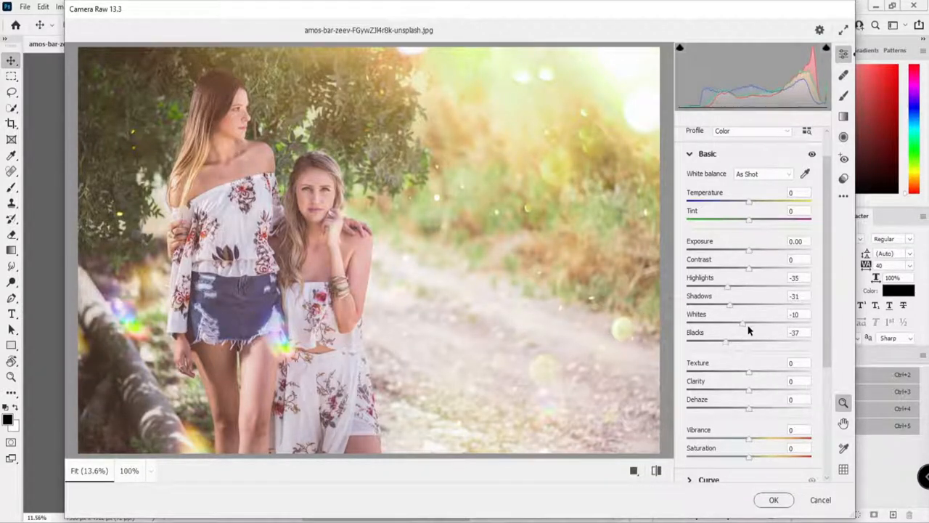
- Set Texture to +10, Clarity to +7 and Vibrance to +11 in the Basic adjustments
{"action": "left_click_drag", "start_coordinate": [830, 285], "coordinate": [830, 325]}
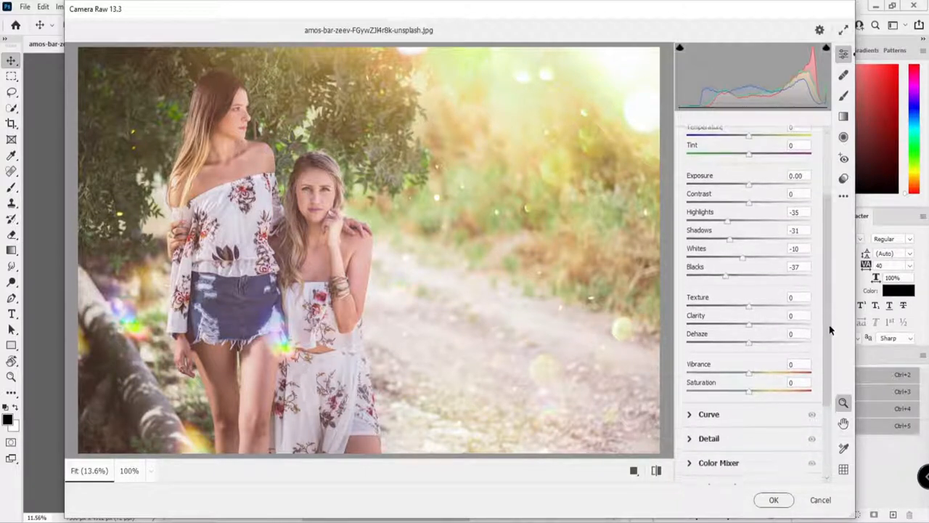
{"action": "left_click_drag", "start_coordinate": [751, 305], "coordinate": [754, 324]}
{"action": "left_click_drag", "start_coordinate": [748, 370], "coordinate": [755, 372]}
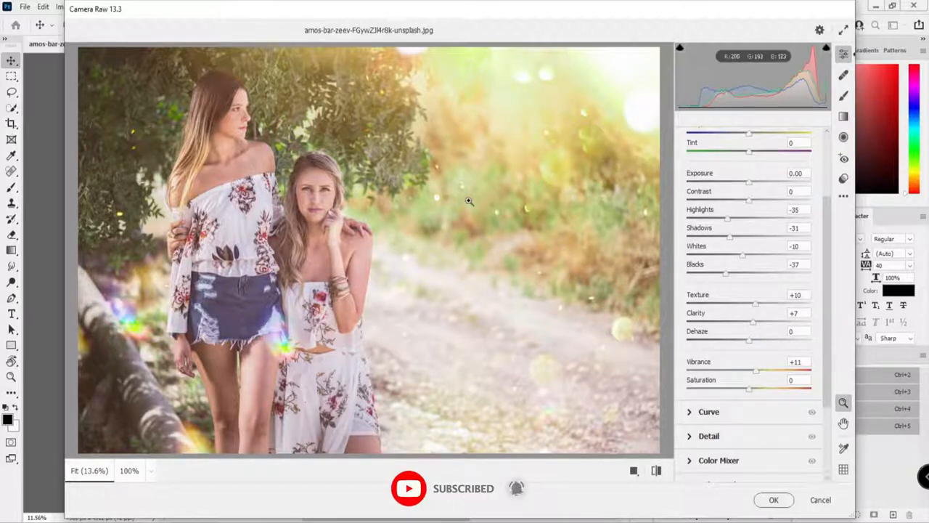
{"action": "mouse_move", "coordinate": [413, 152]}
{"action": "left_mouse_down"}
{"action": "mouse_move", "coordinate": [486, 176]}
{"action": "mouse_move", "coordinate": [399, 154]}
{"action": "mouse_move", "coordinate": [413, 156]}
{"action": "left_mouse_up"}
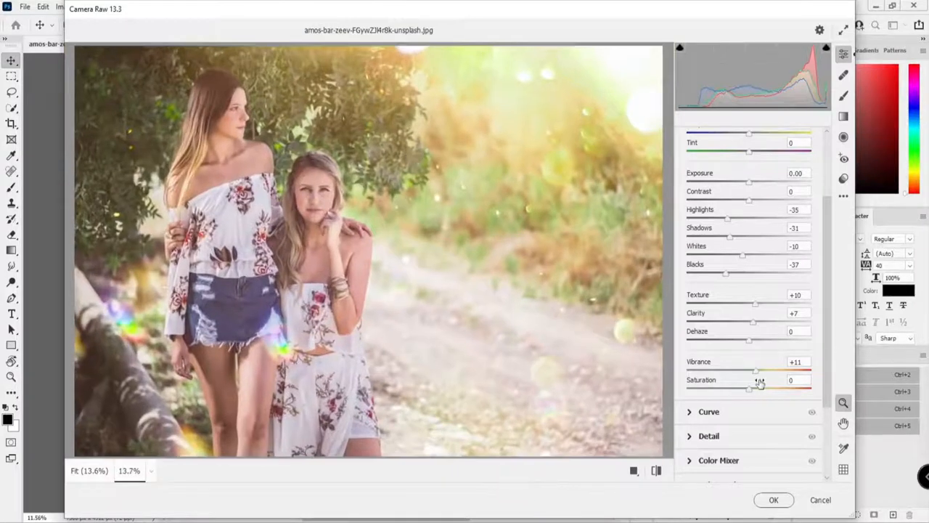
- Set Noise Reduction to 7 in the Detail adjustments
{"action": "left_click", "coordinate": [713, 420]}
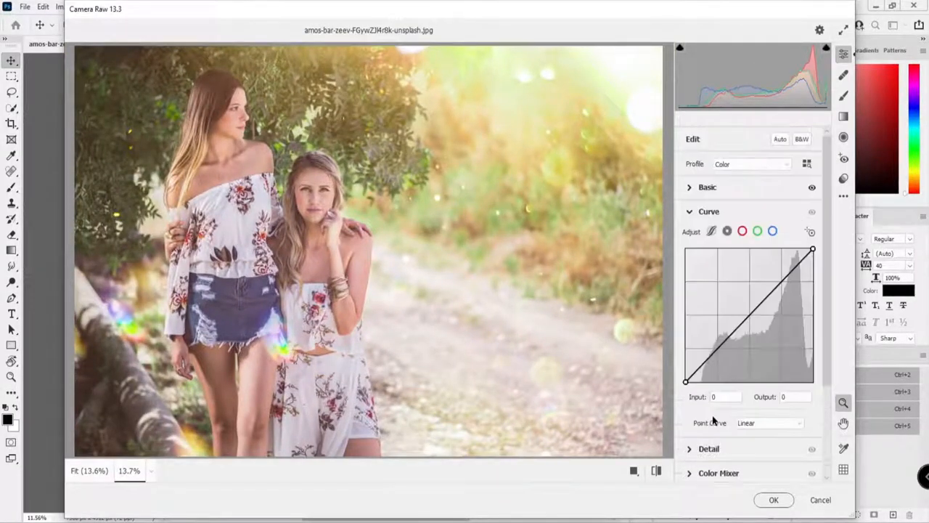
{"action": "scroll", "coordinate": [719, 392], "scroll_direction": "down", "scroll_amount": 1}
{"action": "left_click", "coordinate": [723, 393]}
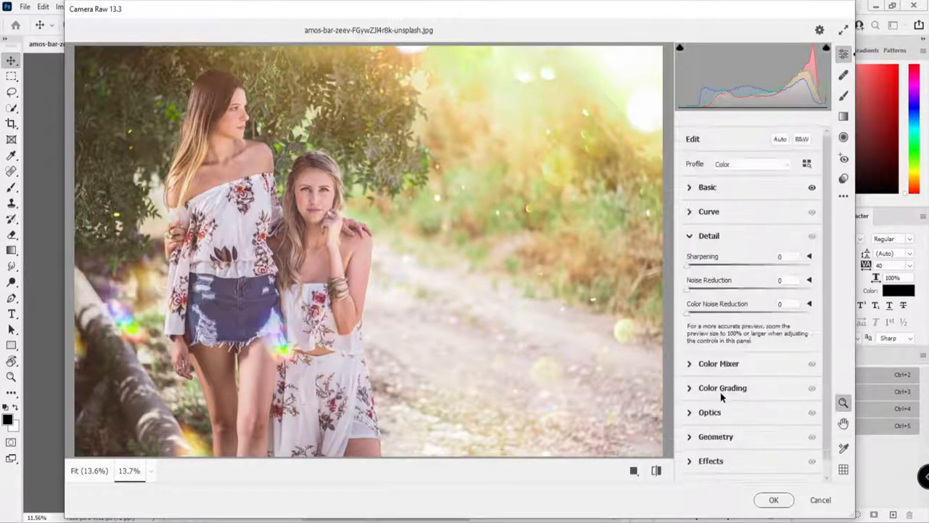
{"action": "left_click", "coordinate": [696, 290]}
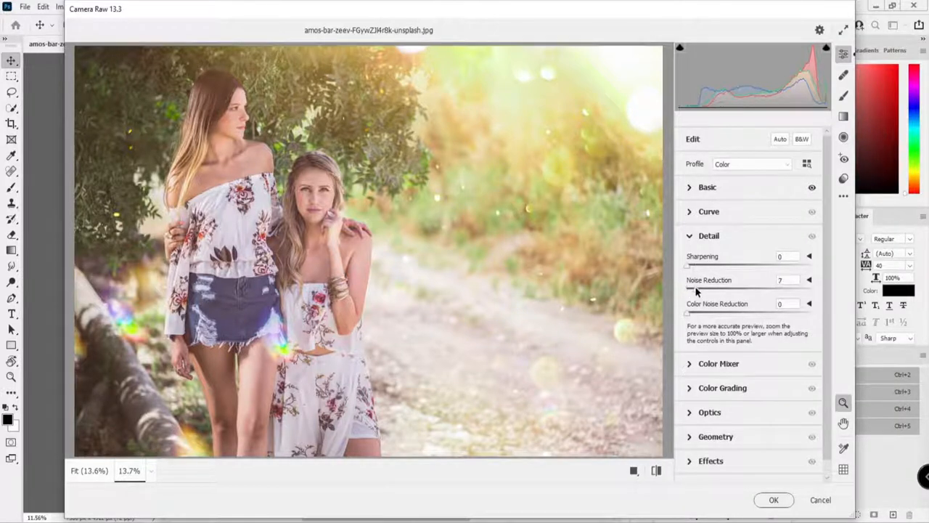
{"action": "left_click", "coordinate": [781, 280]}
- Set the Color Mixer hues to Reds -21, Oranges -12, Yellows -19 and Greens -100
{"action": "left_click", "coordinate": [724, 365]}
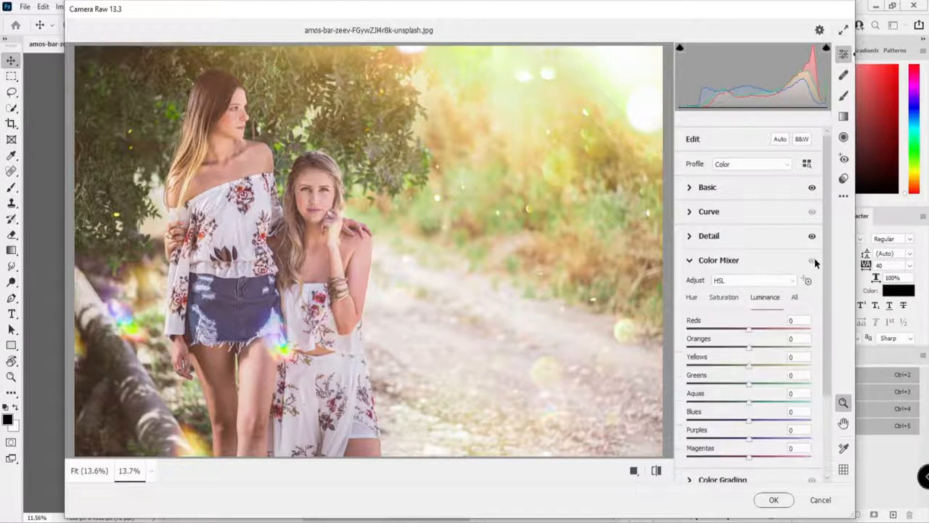
{"action": "left_click", "coordinate": [691, 299]}
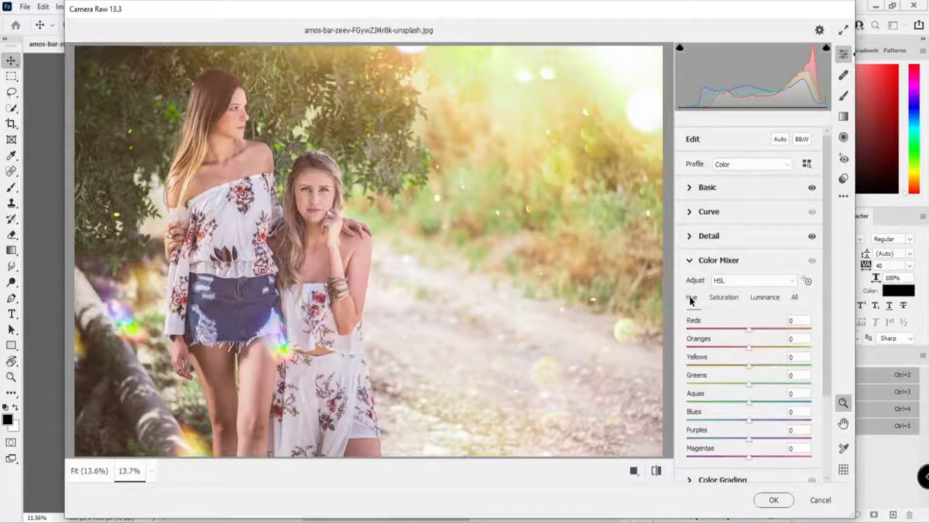
{"action": "mouse_move", "coordinate": [748, 347]}
{"action": "left_mouse_down"}
{"action": "mouse_move", "coordinate": [687, 350]}
{"action": "mouse_move", "coordinate": [741, 347]}
{"action": "mouse_move", "coordinate": [735, 334]}
{"action": "left_mouse_up"}
{"action": "left_click_drag", "start_coordinate": [726, 365], "coordinate": [663, 385]}
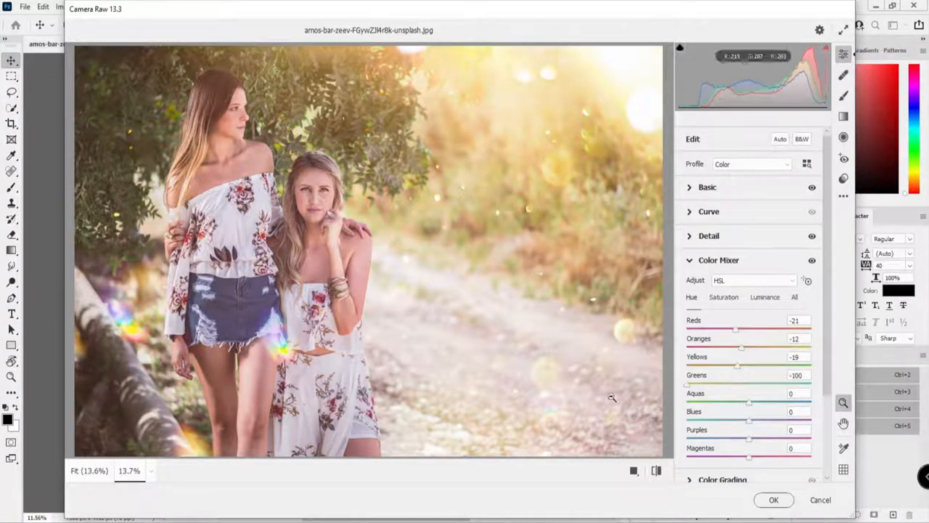
- Set the Color Mixer saturation to Reds +15, Oranges +24, Yellows +29 and Greens -100
{"action": "left_click", "coordinate": [717, 298]}
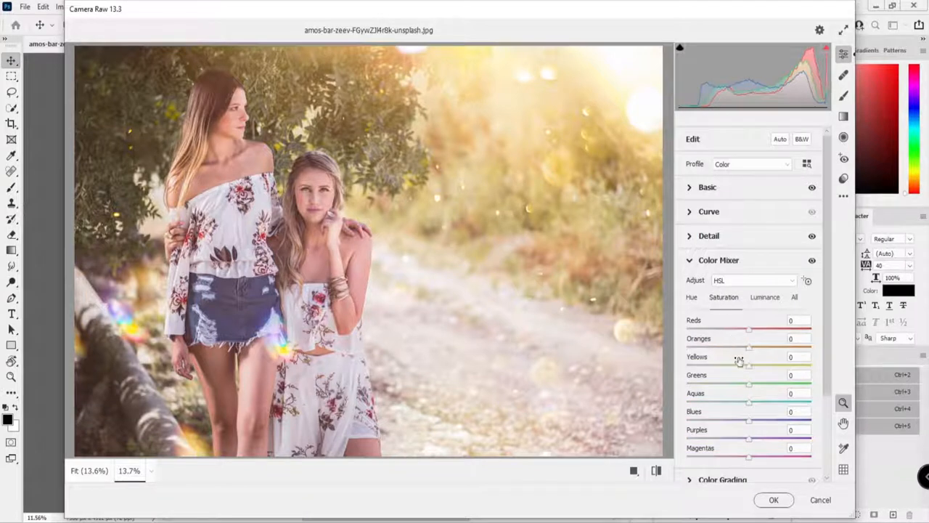
{"action": "left_click_drag", "start_coordinate": [757, 330], "coordinate": [766, 366]}
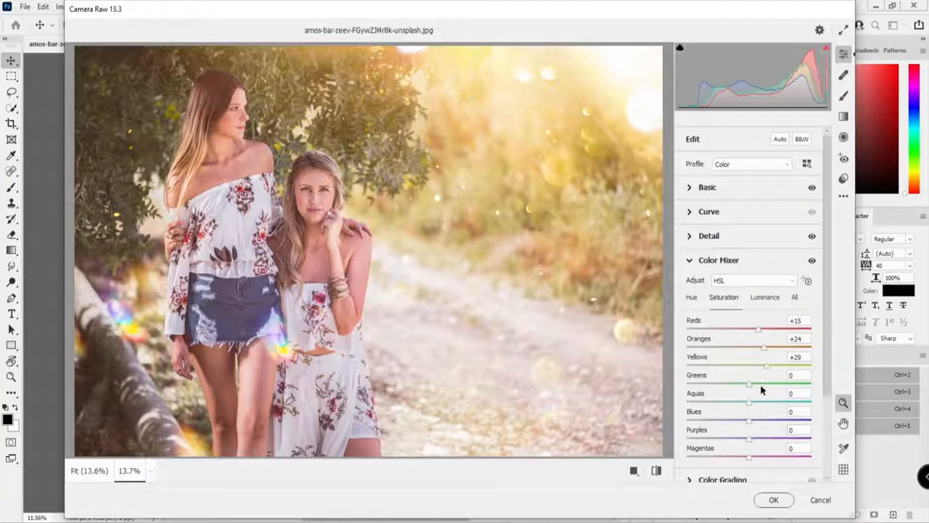
{"action": "left_click_drag", "start_coordinate": [723, 390], "coordinate": [641, 388]}
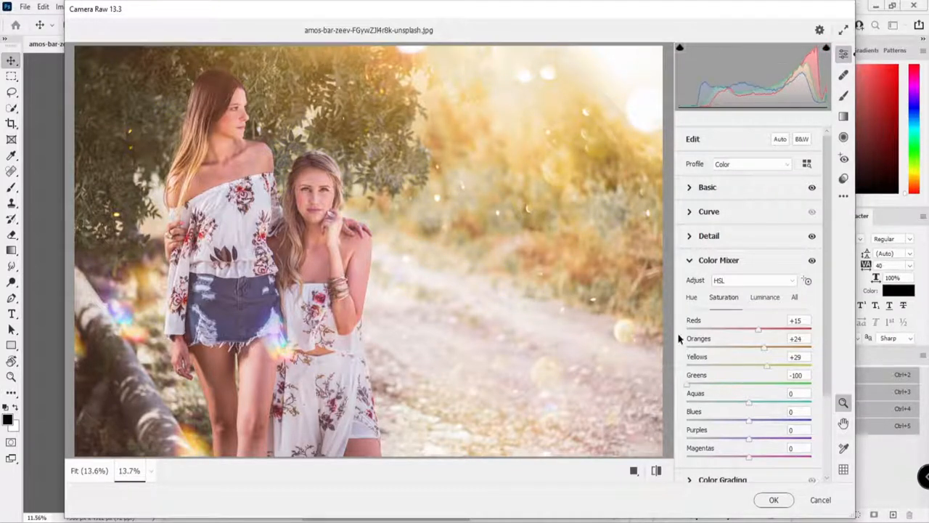
- Set the luminance of the Oranges to 40 in the Color Mixer
{"action": "left_click", "coordinate": [772, 299]}
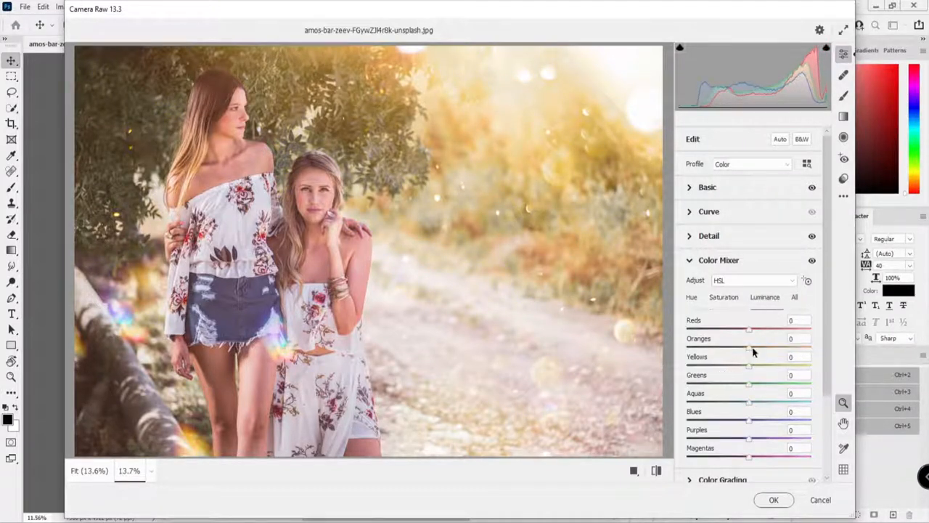
{"action": "left_click_drag", "start_coordinate": [752, 349], "coordinate": [782, 356]}
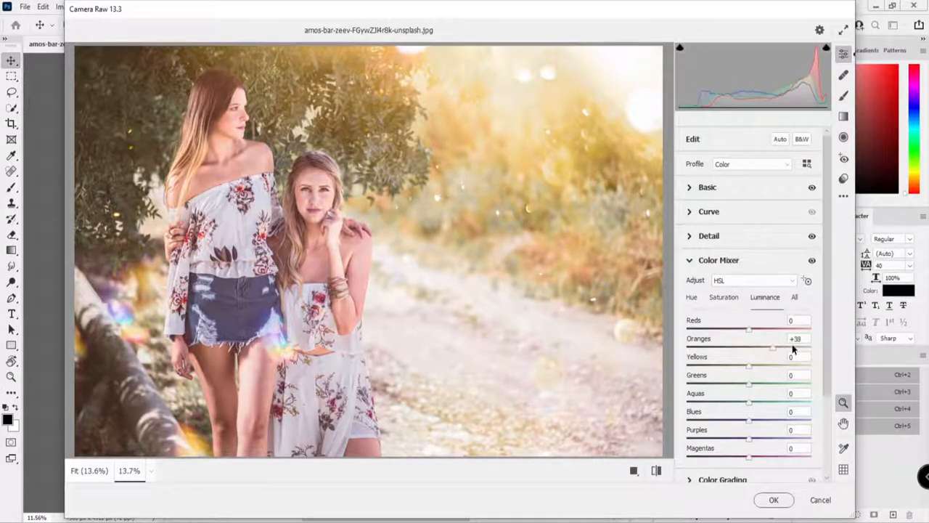
{"action": "left_click", "coordinate": [771, 347]}
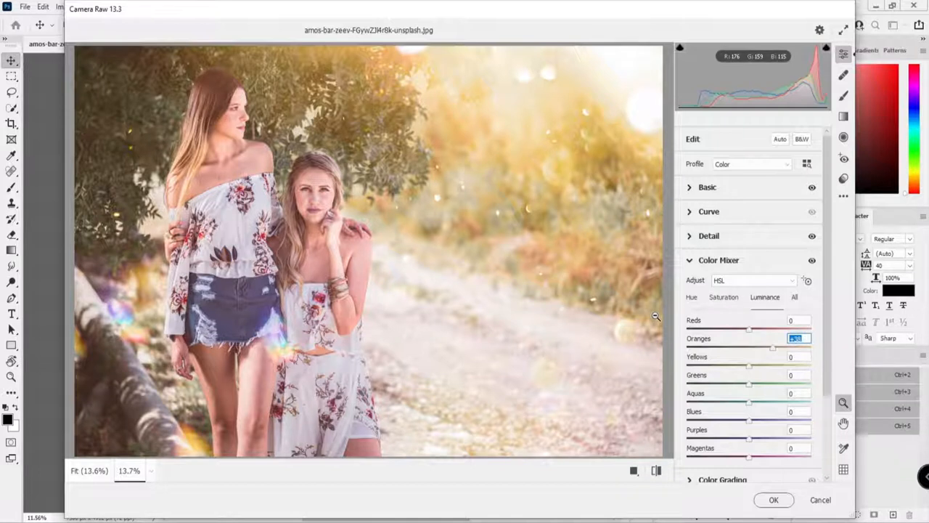
{"action": "type", "text": "40"}
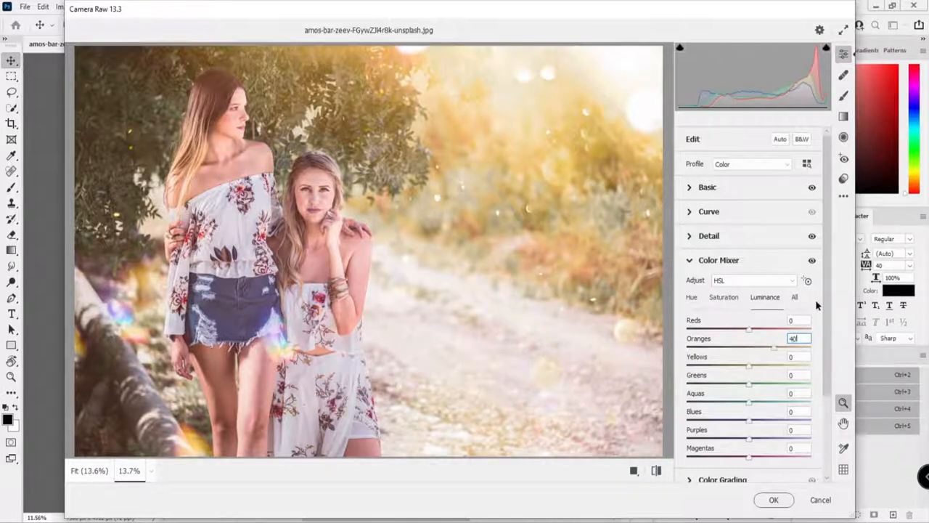
- Adjust the Color Mixer saturation to Reds +25 and Oranges +40, and its hues to Reds -17, Oranges -20 and Yellows -68
{"action": "left_click", "coordinate": [731, 303]}
{"action": "mouse_move", "coordinate": [762, 350]}
{"action": "left_mouse_down"}
{"action": "mouse_move", "coordinate": [775, 347]}
{"action": "mouse_move", "coordinate": [775, 332]}
{"action": "mouse_move", "coordinate": [764, 334]}
{"action": "left_mouse_up"}
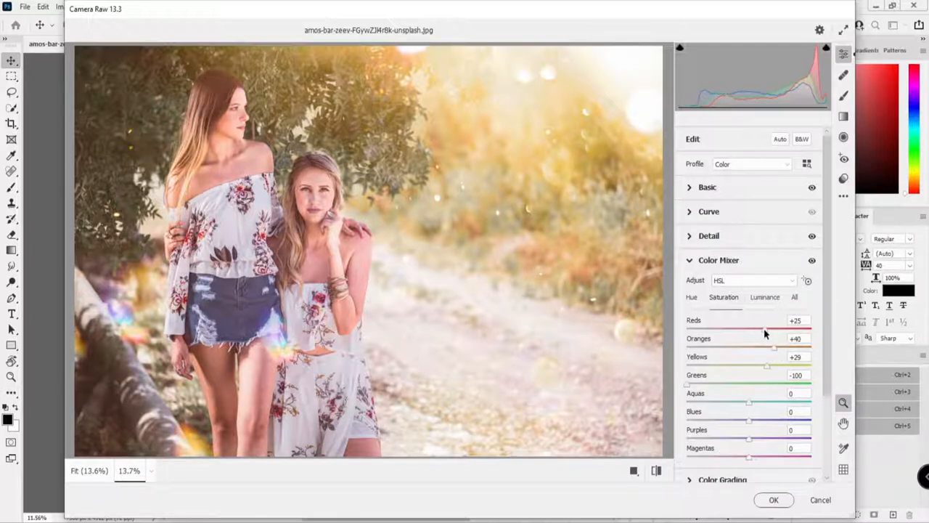
{"action": "left_click", "coordinate": [691, 296]}
{"action": "left_click_drag", "start_coordinate": [742, 349], "coordinate": [739, 331]}
{"action": "left_click_drag", "start_coordinate": [737, 365], "coordinate": [708, 367]}
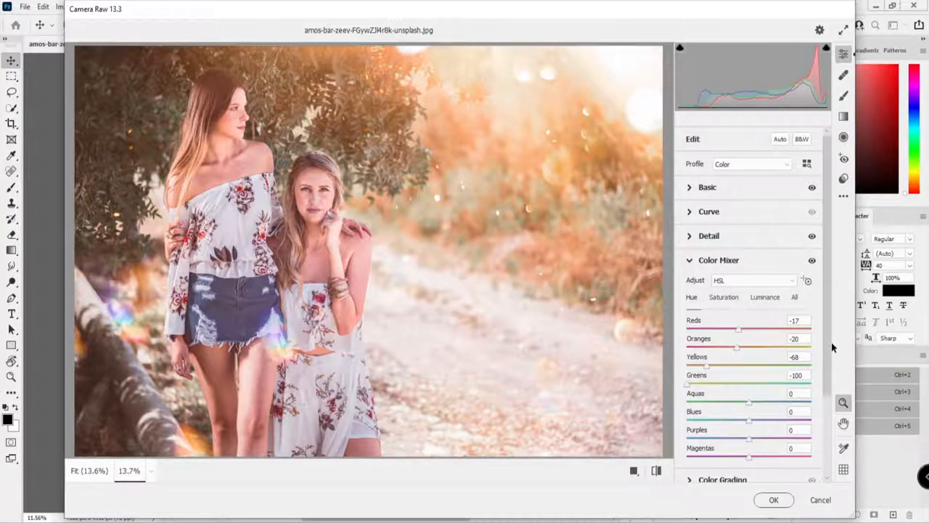
- Tint the midtones orange in Color Grading with hue 27, saturation 11 and luminance 16
{"action": "scroll", "coordinate": [823, 378], "scroll_direction": "down", "scroll_amount": 3}
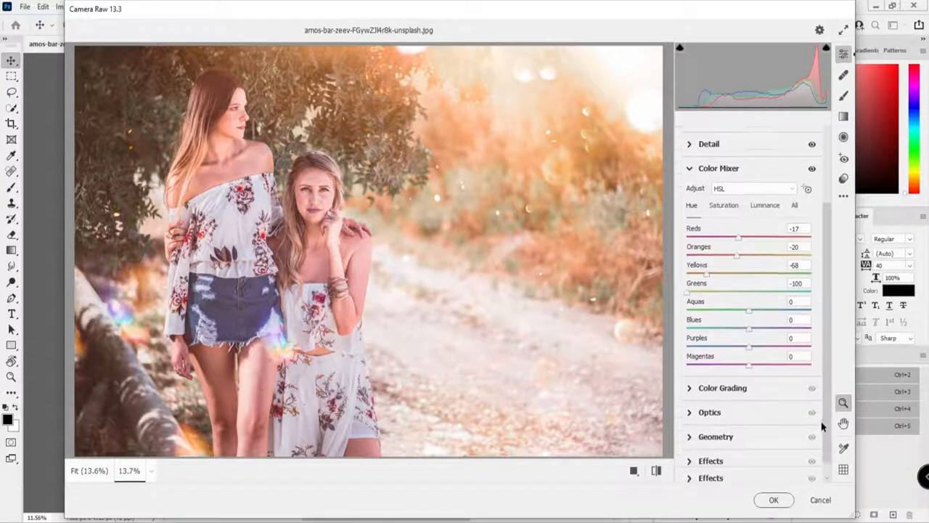
{"action": "left_click", "coordinate": [730, 386]}
{"action": "left_click_drag", "start_coordinate": [748, 251], "coordinate": [753, 251]}
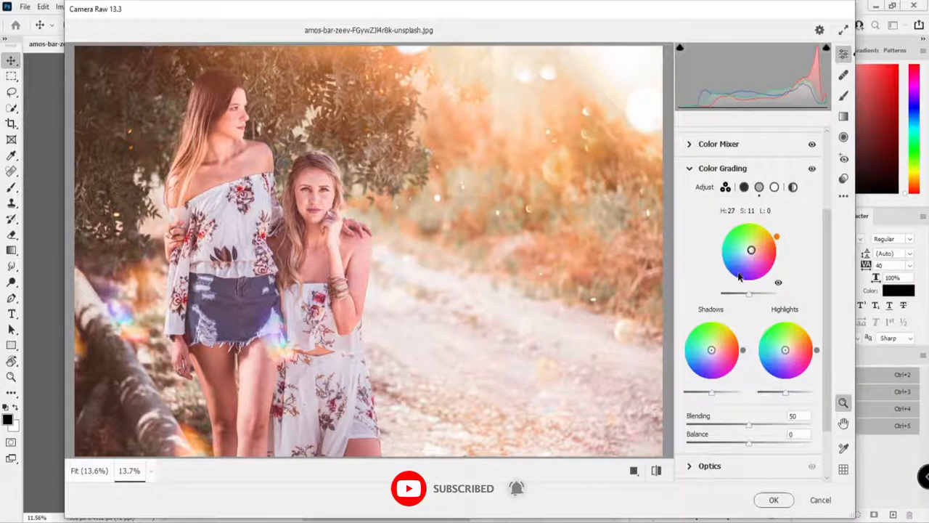
{"action": "left_click_drag", "start_coordinate": [748, 293], "coordinate": [756, 293]}
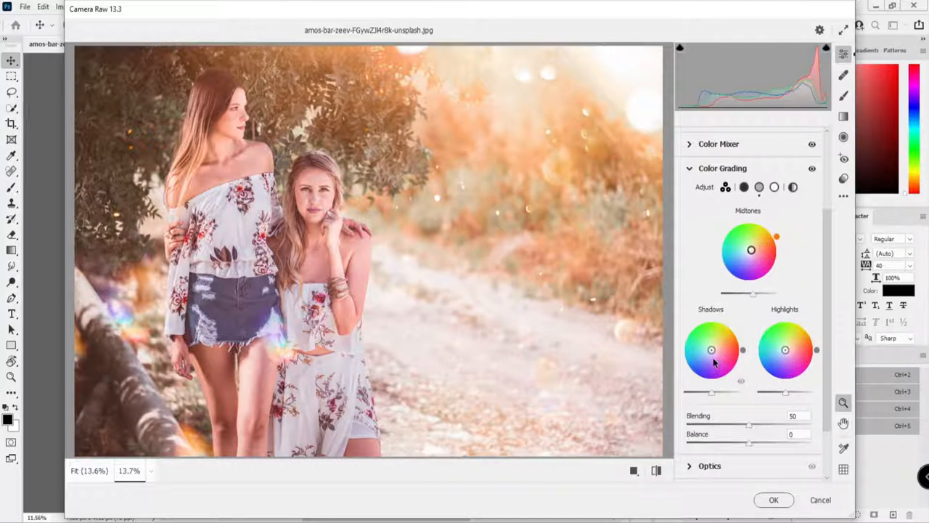
- Grade the shadows to hue 40, saturation 17, the highlights to hue 39, saturation 18, and the midtones to hue 41, luminance -24
{"action": "left_click_drag", "start_coordinate": [742, 355], "coordinate": [715, 347]}
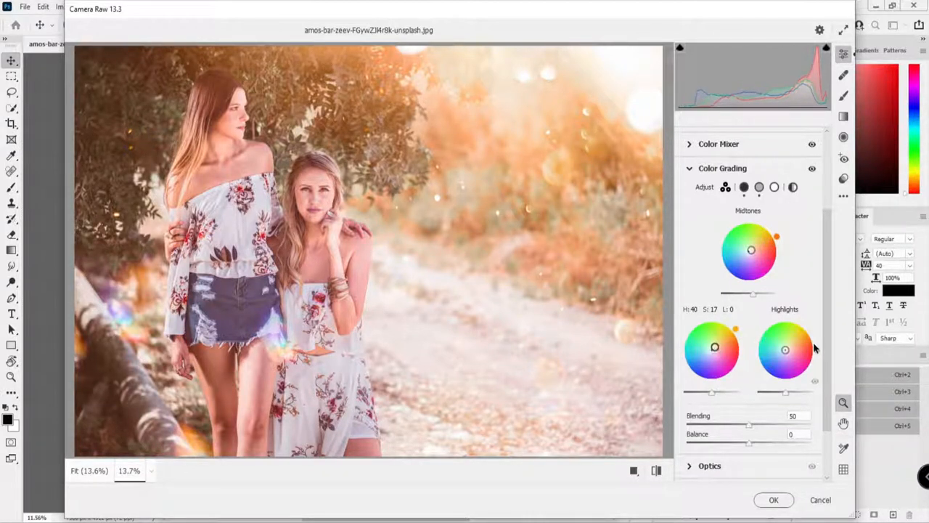
{"action": "left_click_drag", "start_coordinate": [816, 350], "coordinate": [809, 331]}
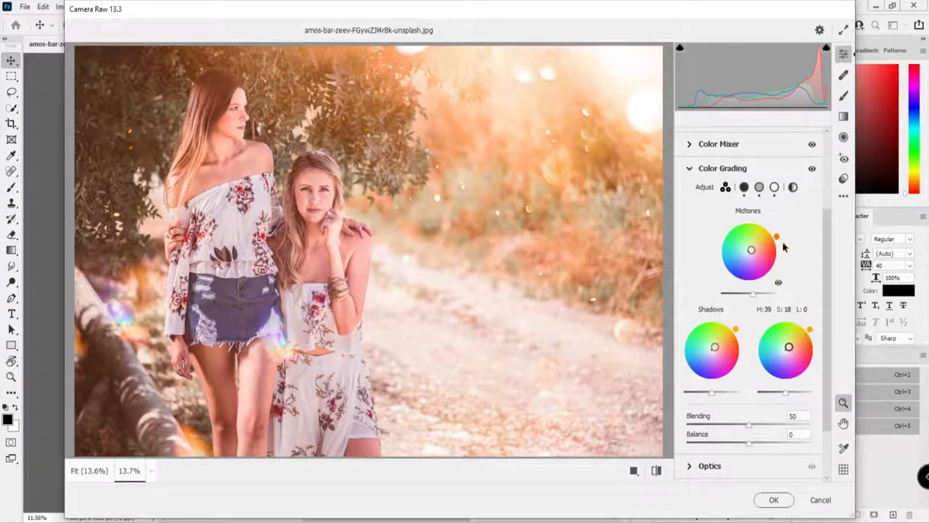
{"action": "left_click_drag", "start_coordinate": [776, 243], "coordinate": [772, 232]}
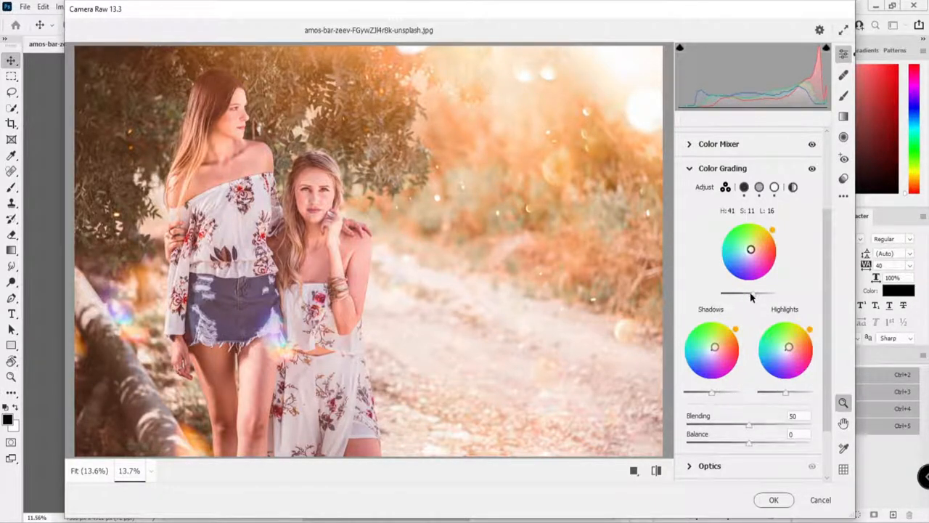
{"action": "left_click_drag", "start_coordinate": [753, 294], "coordinate": [742, 294]}
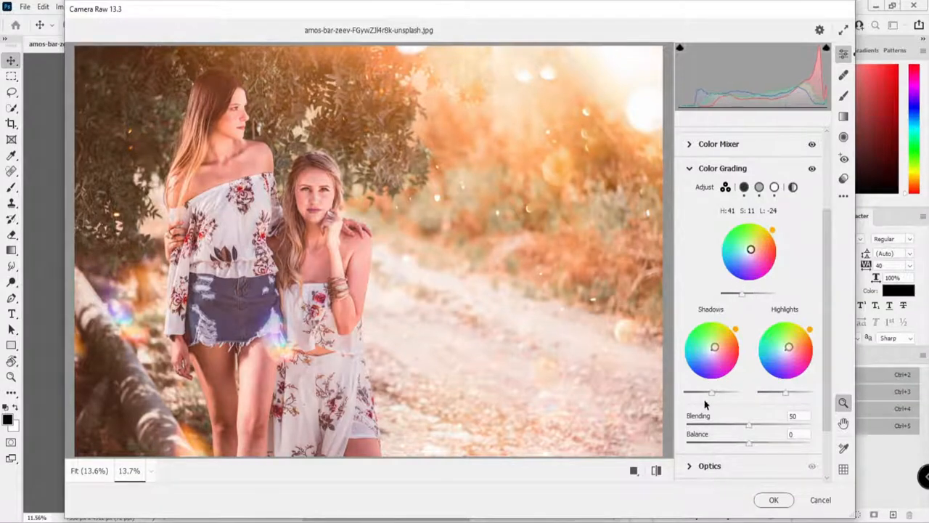
- Raise the luminance of the shadows and highlights in Color Grading, and set Blending to 62 and Balance to -23
{"action": "left_click_drag", "start_coordinate": [712, 390], "coordinate": [787, 391]}
{"action": "left_click_drag", "start_coordinate": [748, 423], "coordinate": [732, 437]}
- Darken the photo's edges by setting Vignetting to -16 in the Effects adjustments
{"action": "scroll", "coordinate": [728, 429], "scroll_direction": "down", "scroll_amount": 2}
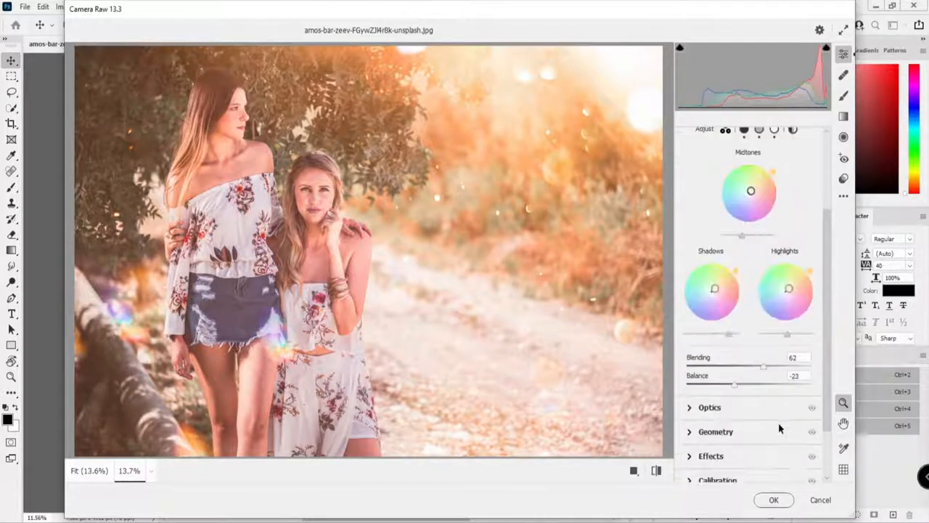
{"action": "left_click", "coordinate": [720, 445]}
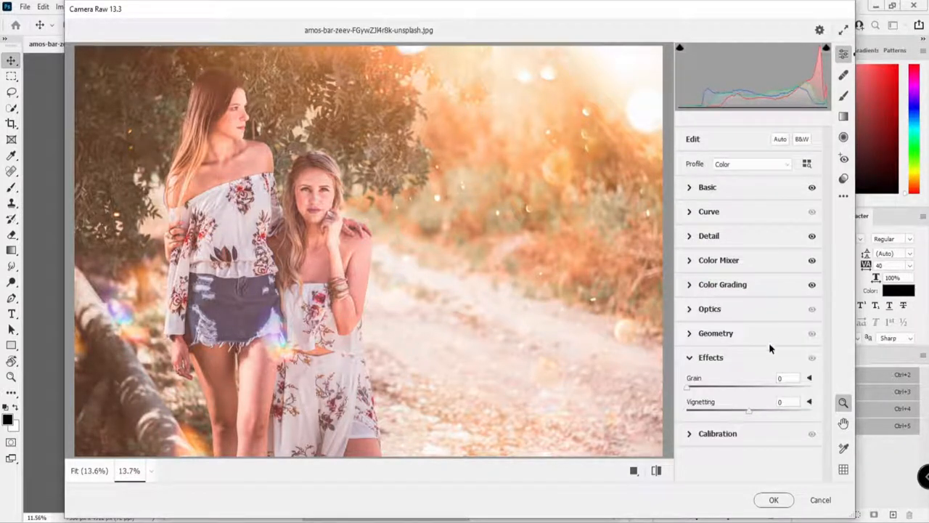
{"action": "left_click", "coordinate": [739, 412]}
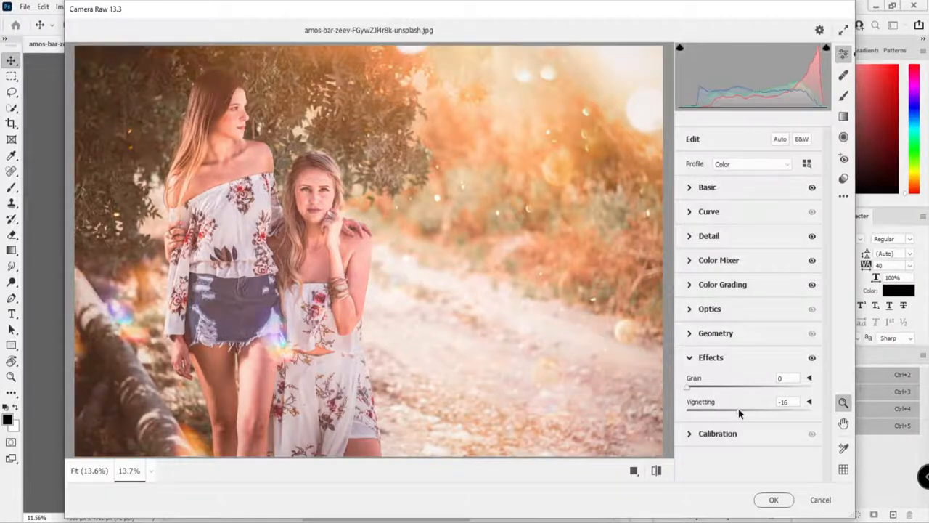
- Change the Vignetting amount to 15 in the Effects adjustments
{"action": "left_click_drag", "start_coordinate": [790, 399], "coordinate": [735, 405]}
{"action": "type", "text": "15"}
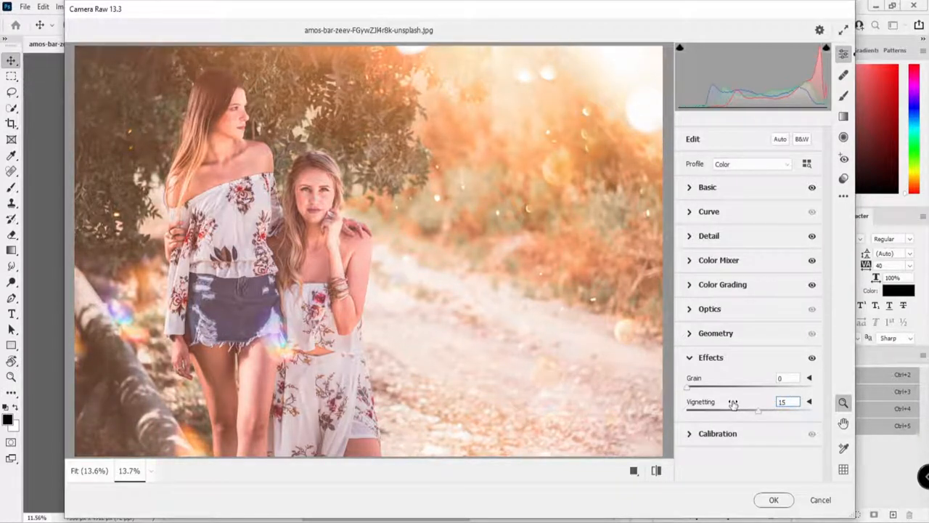
- Set the Calibration saturation to +13 for Red Primary, +8 for Green Primary and +11 for Blue Primary, and apply the filter
{"action": "left_click", "coordinate": [712, 433]}
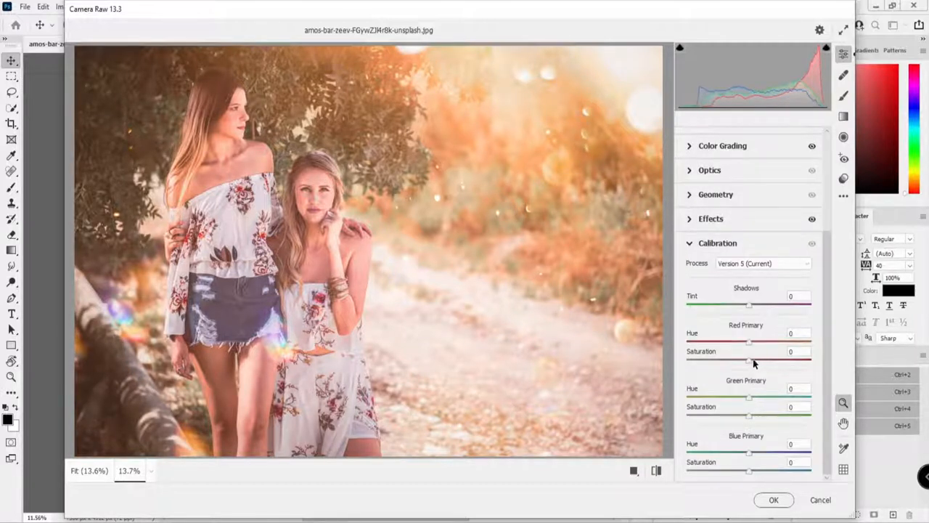
{"action": "left_click_drag", "start_coordinate": [753, 363], "coordinate": [756, 358]}
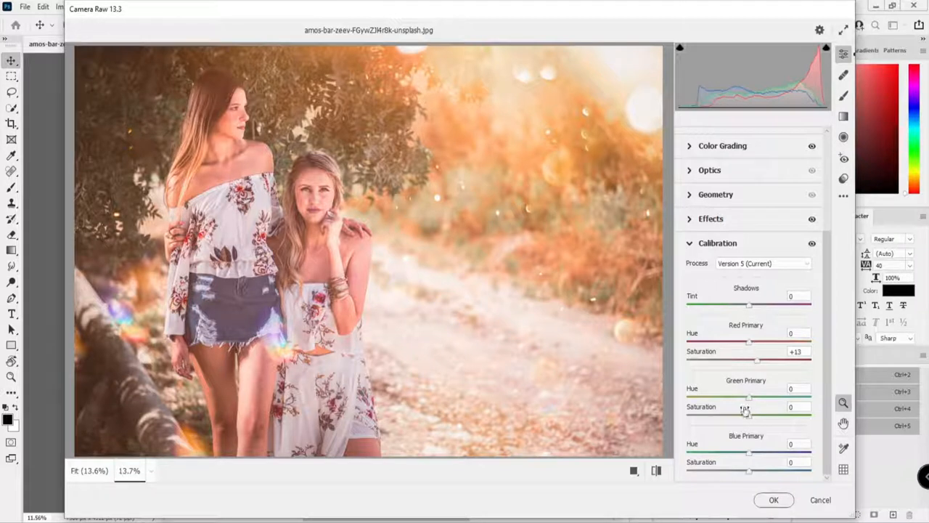
{"action": "left_click_drag", "start_coordinate": [754, 420], "coordinate": [760, 419]}
{"action": "left_click_drag", "start_coordinate": [749, 471], "coordinate": [755, 471]}
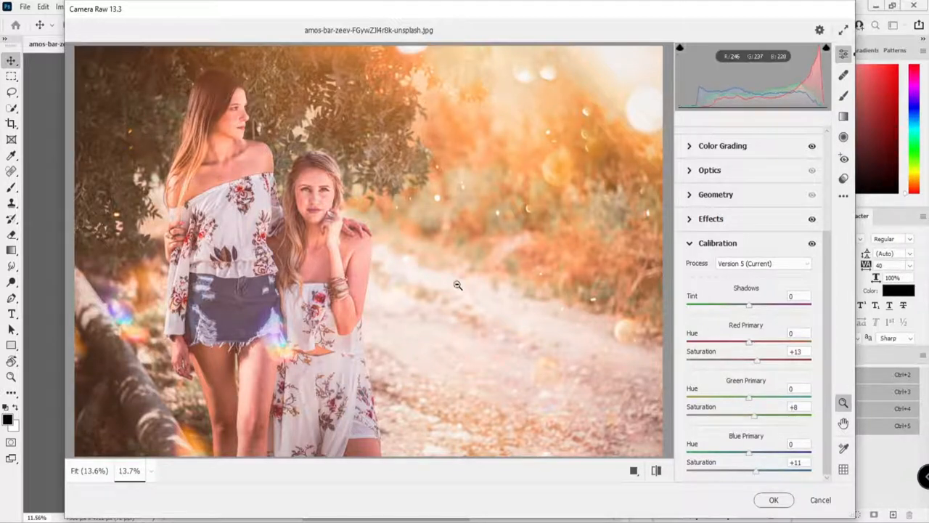
{"action": "left_click", "coordinate": [774, 501]}
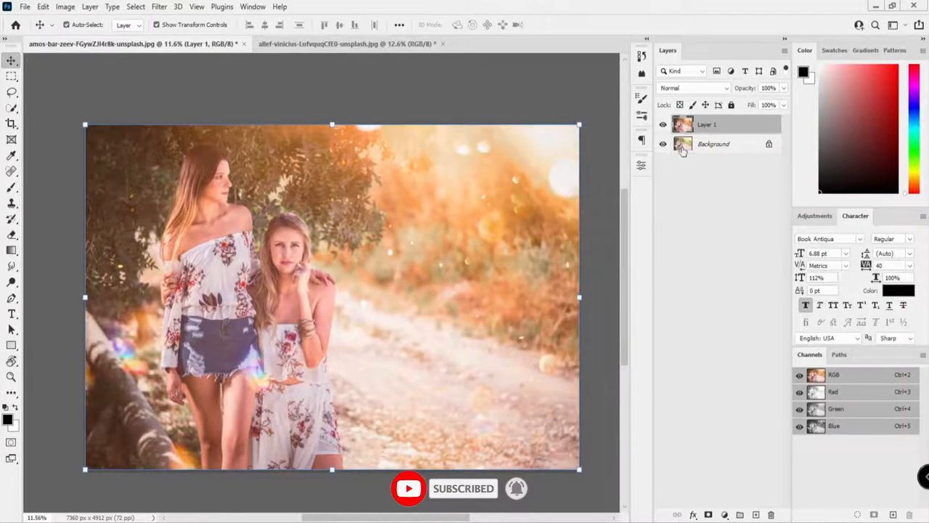
- Toggle the visibility of Layer 1 to compare the orange grade with the original photo
{"action": "left_click", "coordinate": [663, 124]}
{"action": "left_click", "coordinate": [663, 124]}
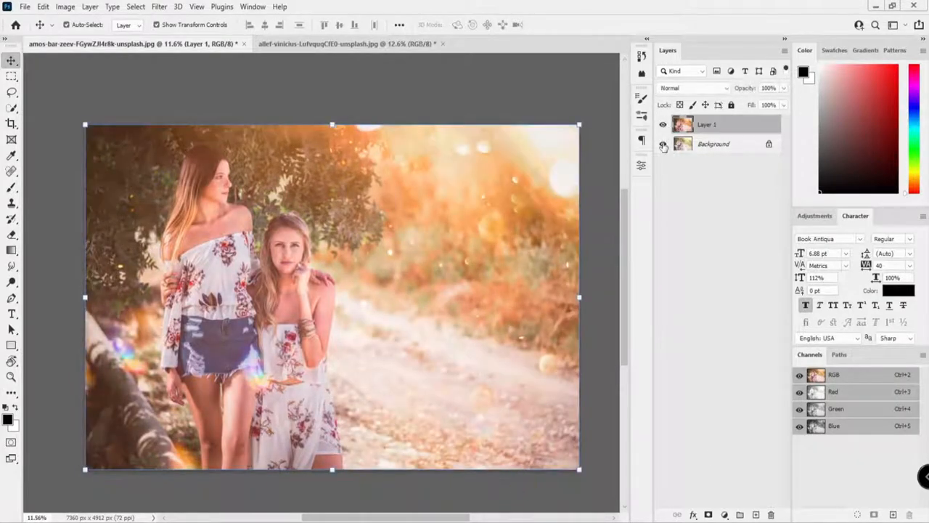
- Hide Layer 1 and duplicate the Background layer
{"action": "left_click", "coordinate": [707, 143]}
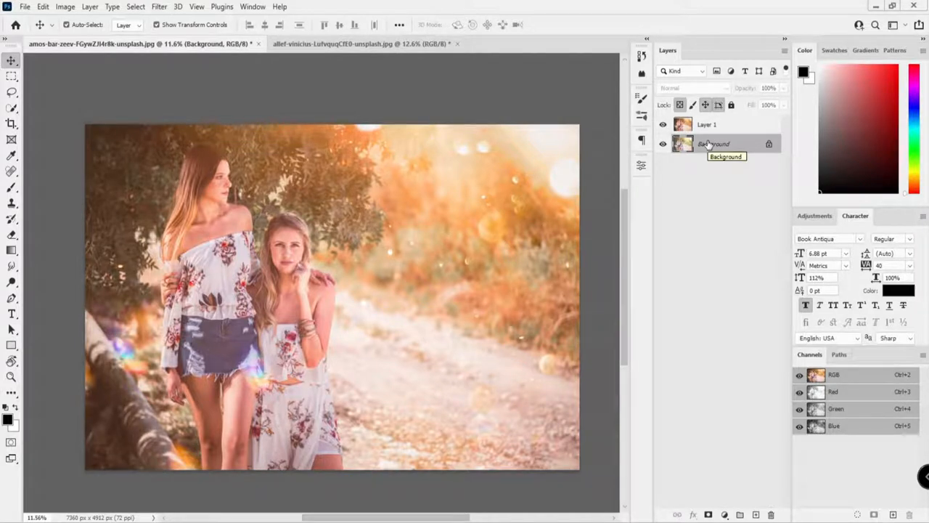
{"action": "left_click", "coordinate": [703, 124]}
{"action": "left_click", "coordinate": [663, 125]}
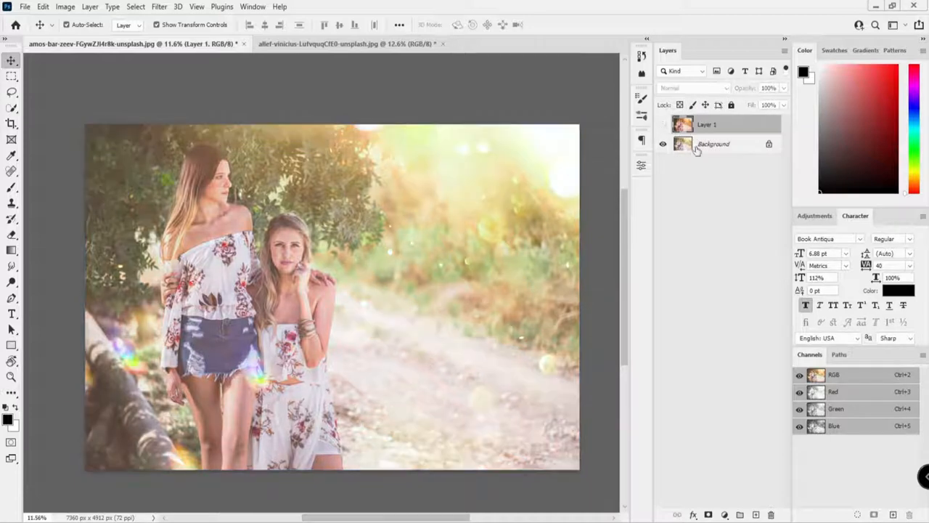
{"action": "left_click", "coordinate": [696, 145]}
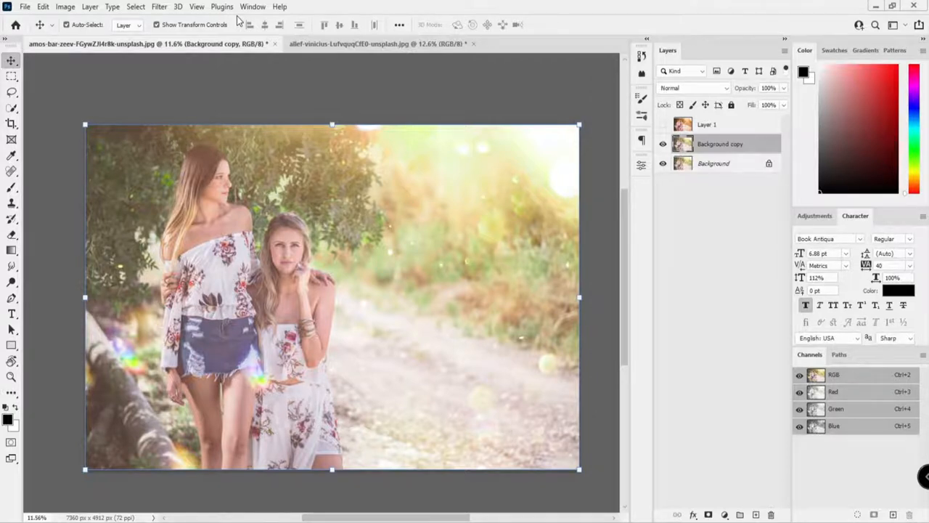
- Run the Camera Raw Filter on the Background copy and load the settings file Brown Look Effect.xmp
{"action": "left_click", "coordinate": [159, 7]}
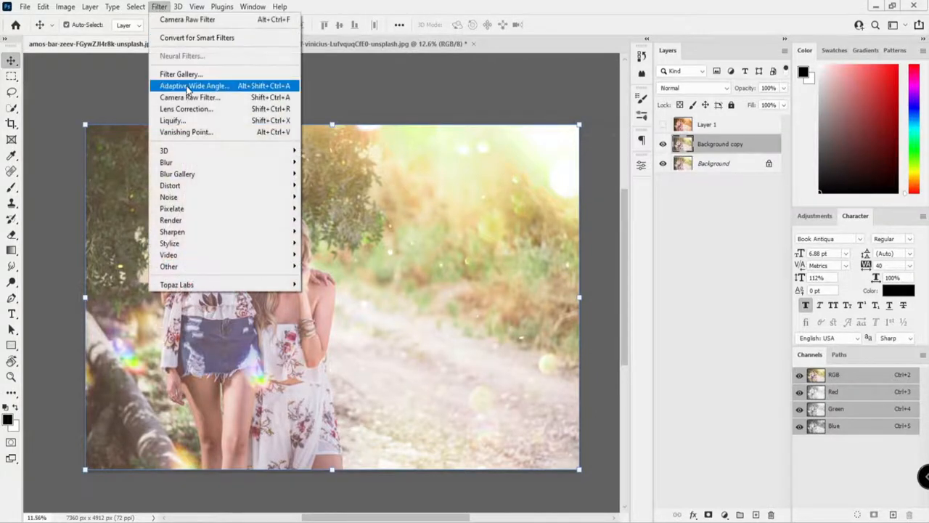
{"action": "left_click", "coordinate": [187, 89]}
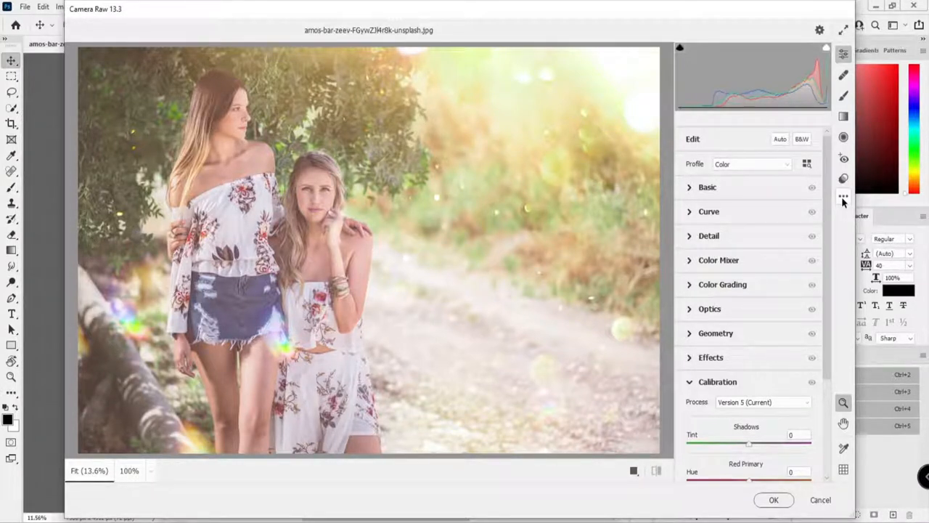
{"action": "left_click", "coordinate": [843, 198]}
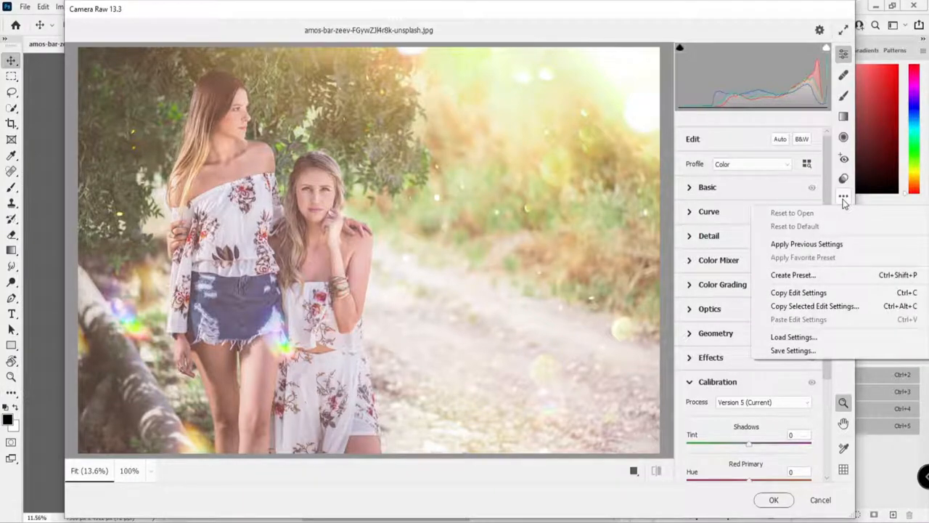
{"action": "left_click", "coordinate": [819, 338]}
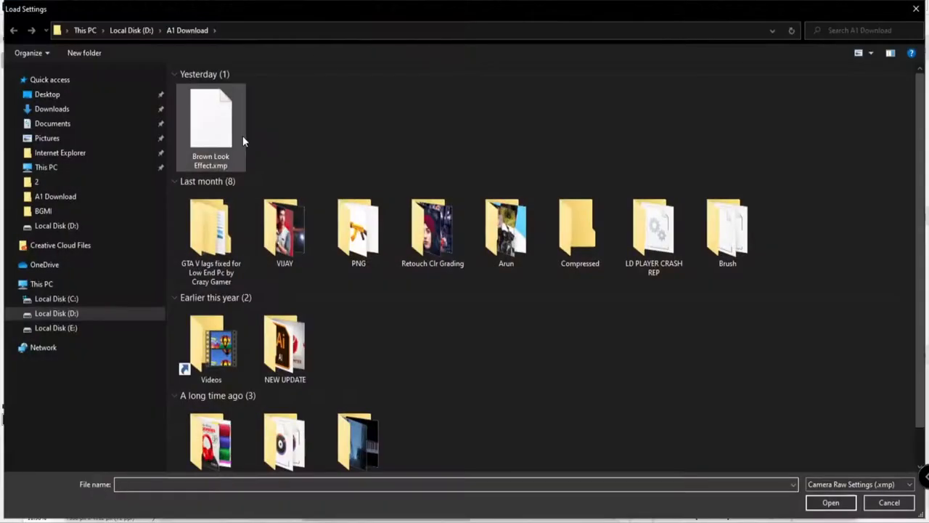
{"action": "left_click", "coordinate": [243, 137]}
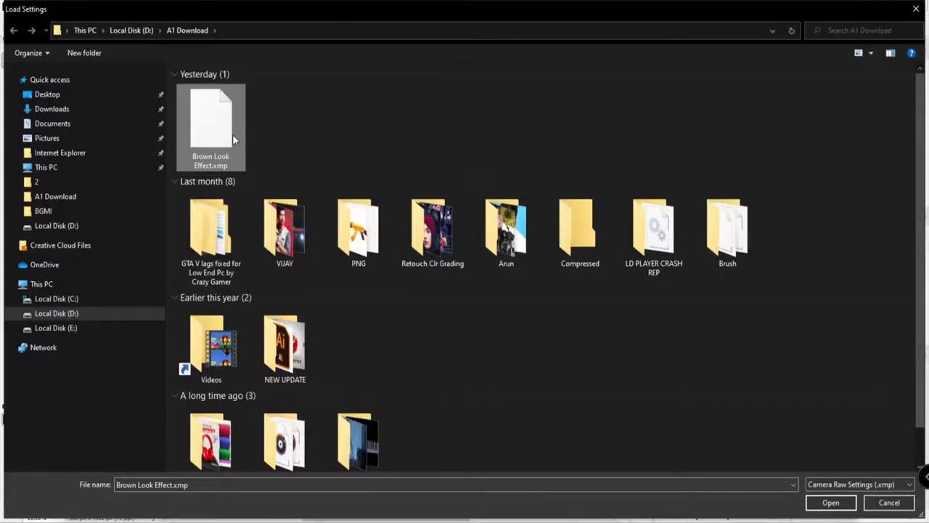
{"action": "double_click", "coordinate": [233, 133]}
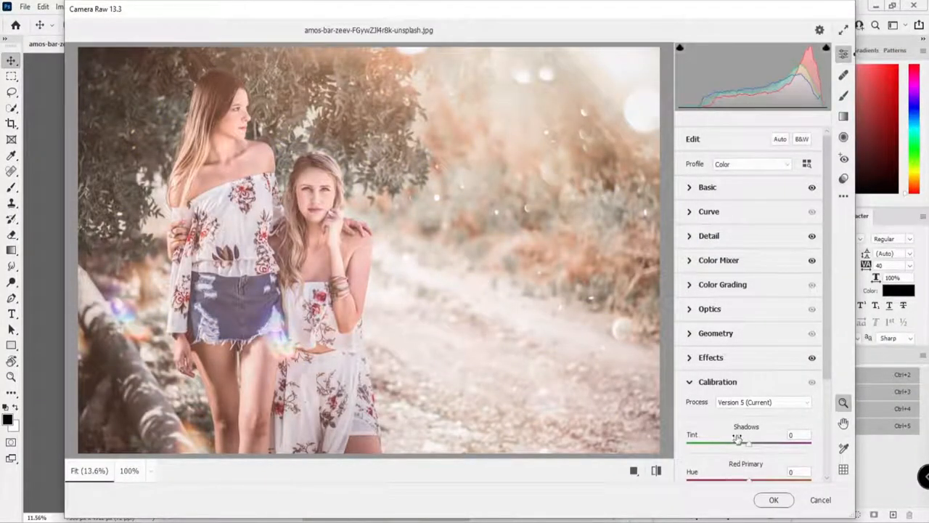
- Try stronger warm colors in the Color Mixer by setting the saturation of Oranges to +77 and Yellows to +5
{"action": "scroll", "coordinate": [736, 436], "scroll_direction": "down", "scroll_amount": 3}
{"action": "scroll", "coordinate": [726, 315], "scroll_direction": "up", "scroll_amount": 3}
{"action": "left_click", "coordinate": [699, 287]}
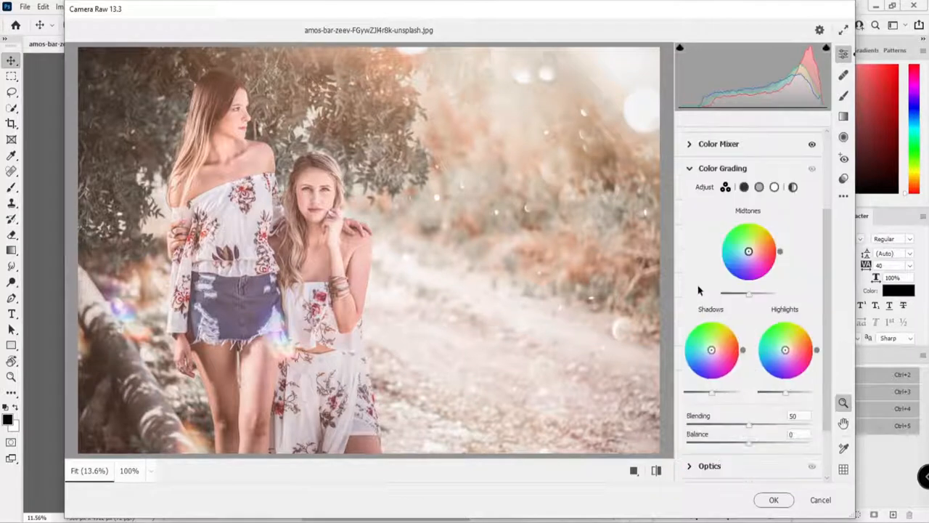
{"action": "left_click", "coordinate": [707, 151]}
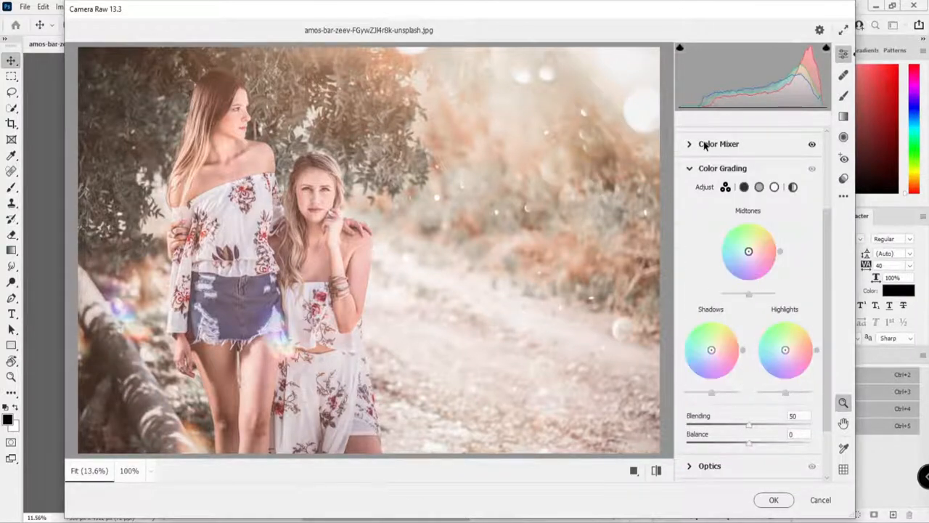
{"action": "left_click_drag", "start_coordinate": [742, 352], "coordinate": [795, 353]}
{"action": "left_click", "coordinate": [733, 299]}
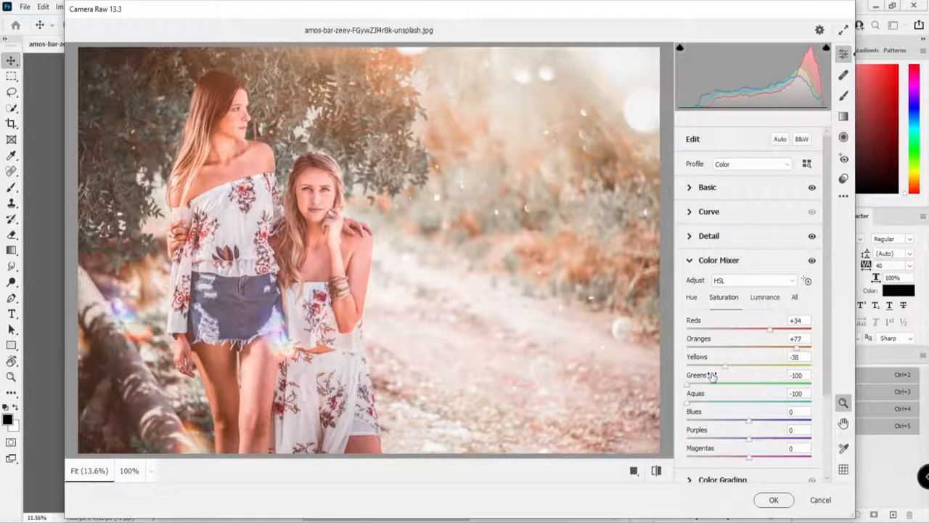
{"action": "left_click_drag", "start_coordinate": [725, 365], "coordinate": [753, 368]}
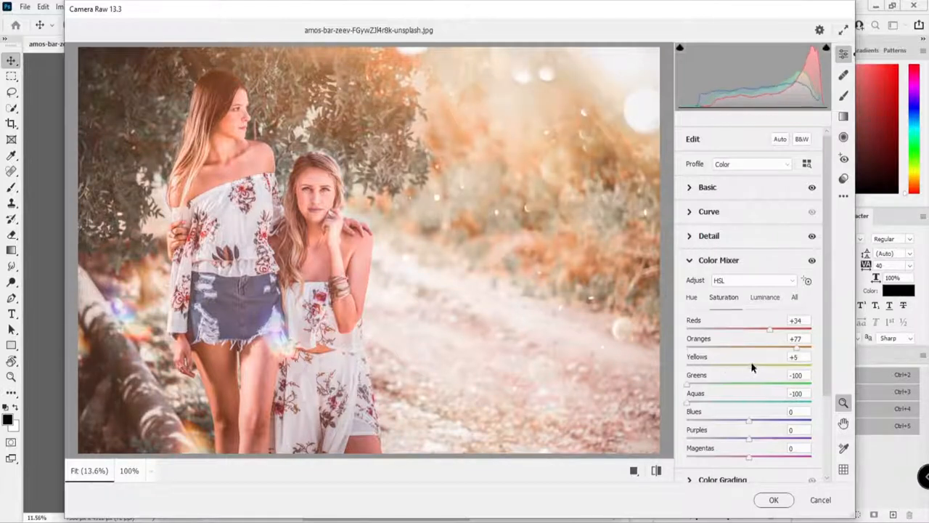
- Try shifting the hues of the yellows, oranges and reds in the Color Mixer
{"action": "left_click", "coordinate": [692, 297]}
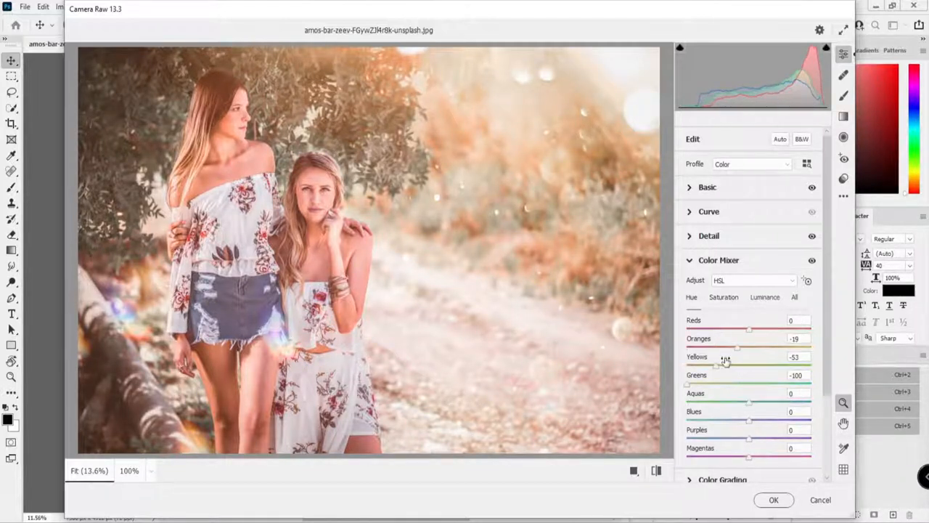
{"action": "left_click_drag", "start_coordinate": [725, 361], "coordinate": [731, 364]}
{"action": "left_click", "coordinate": [739, 347]}
{"action": "left_click_drag", "start_coordinate": [744, 332], "coordinate": [741, 331]}
- Reset the Camera Raw adjustments to default, reload Brown Look Effect.xmp and apply the filter to the Background copy
{"action": "left_click", "coordinate": [843, 196]}
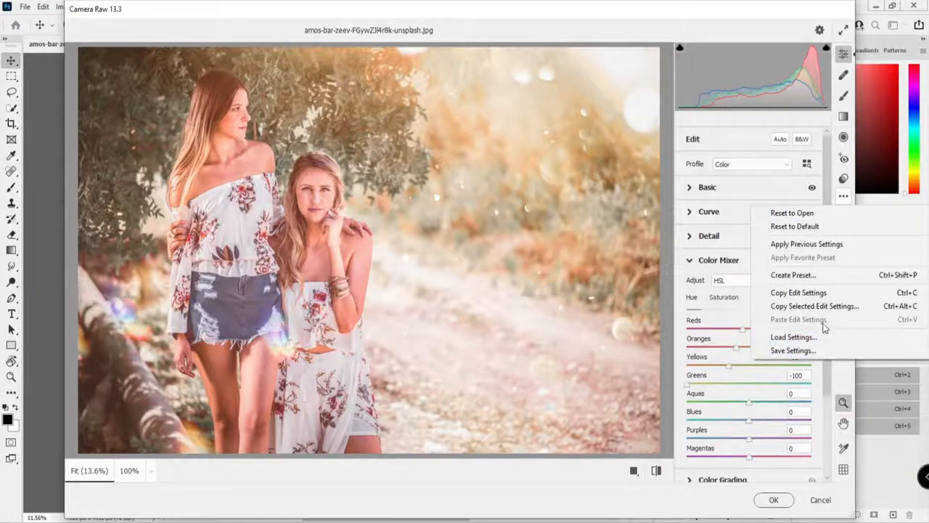
{"action": "left_click", "coordinate": [832, 226]}
{"action": "left_click", "coordinate": [843, 196]}
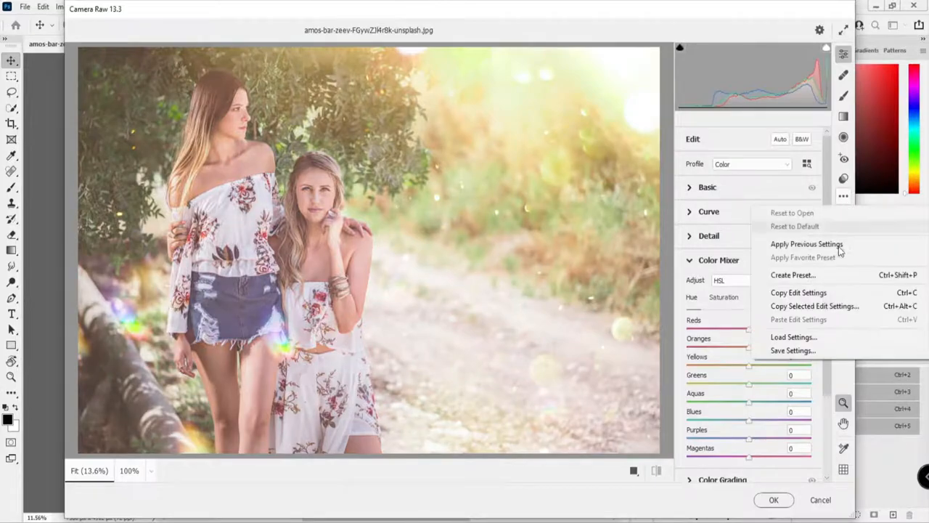
{"action": "left_click", "coordinate": [806, 334]}
{"action": "double_click", "coordinate": [206, 116]}
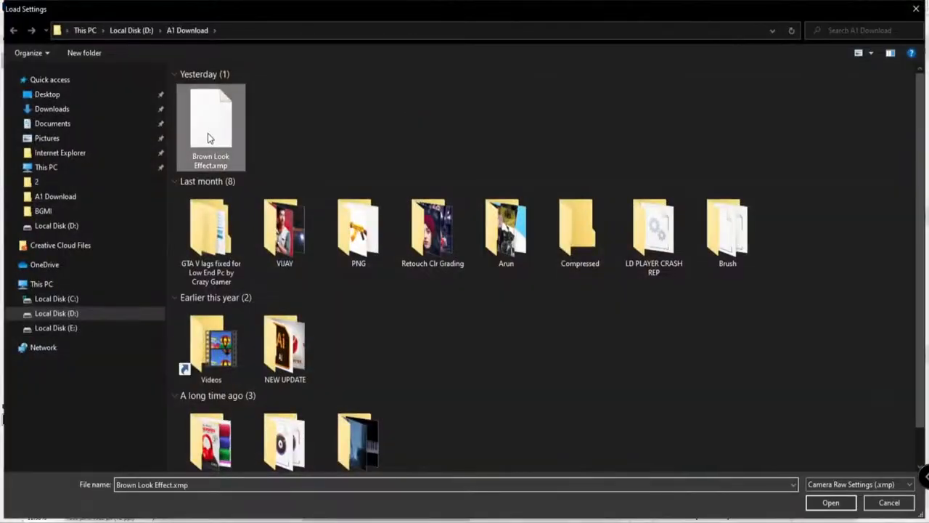
{"action": "left_click", "coordinate": [774, 499]}
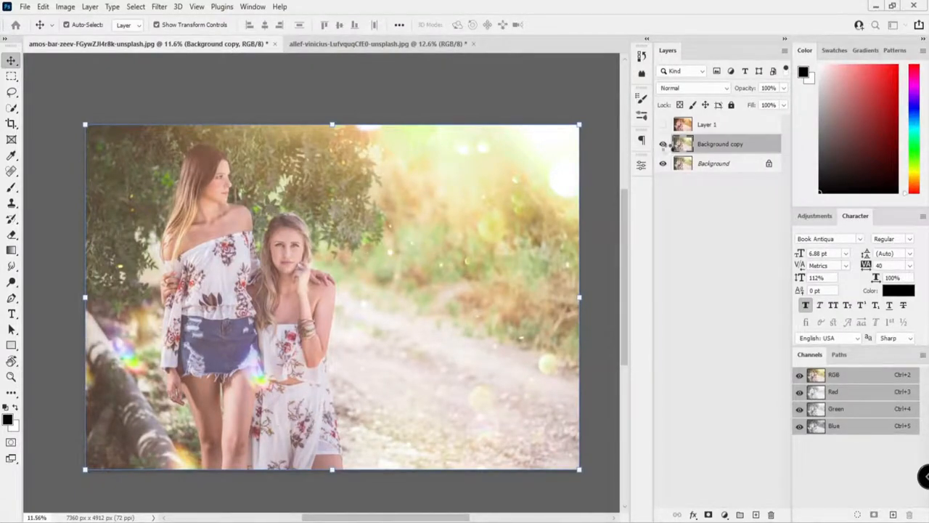
- Show Layer 1 again and toggle it to compare the orange grade with the Background copy
{"action": "left_click", "coordinate": [662, 126]}
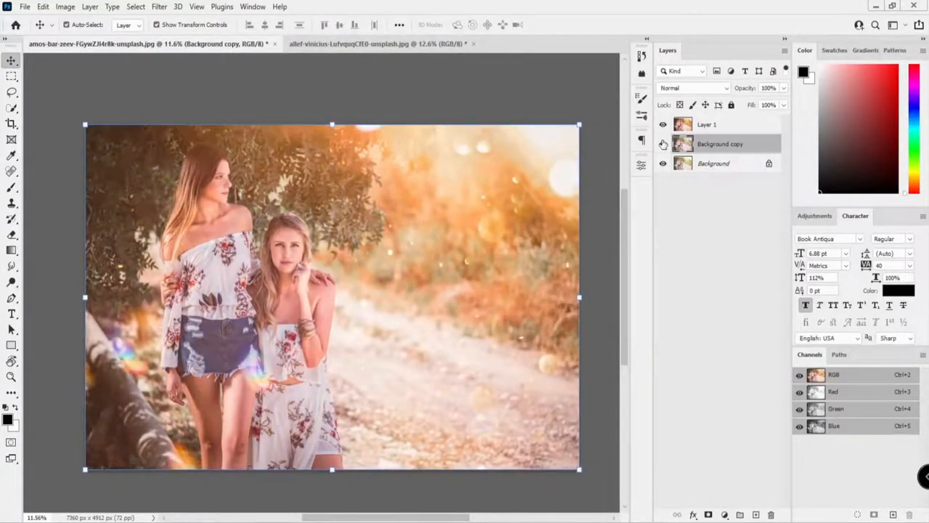
{"action": "left_click", "coordinate": [663, 127]}
{"action": "left_click", "coordinate": [662, 126]}
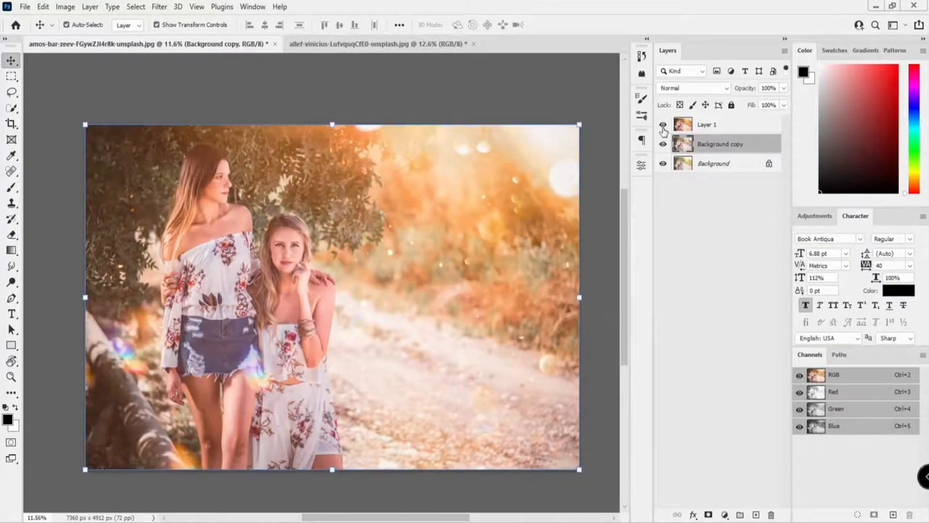
- Rename the Background copy layer "BRoiwn" and Layer 1 "Orange"
{"action": "double_click", "coordinate": [715, 144]}
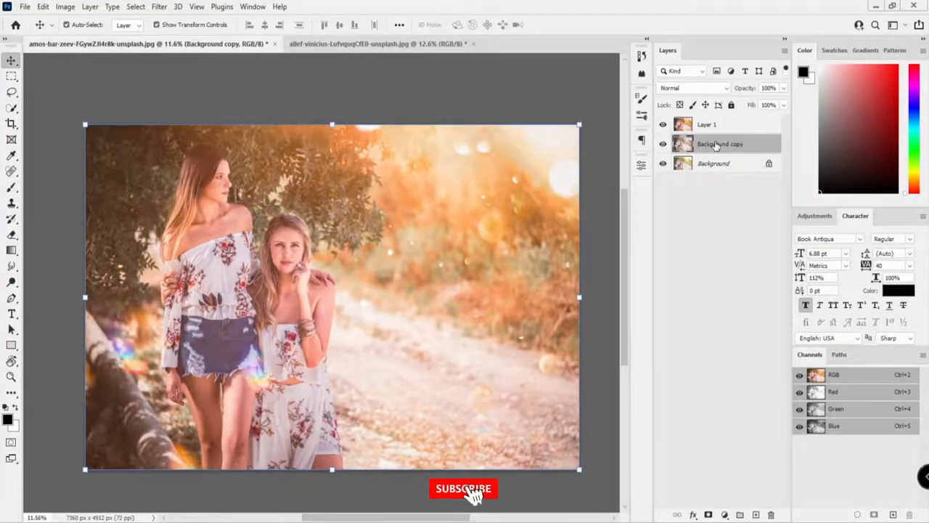
{"action": "type", "text": "BRoiwn"}
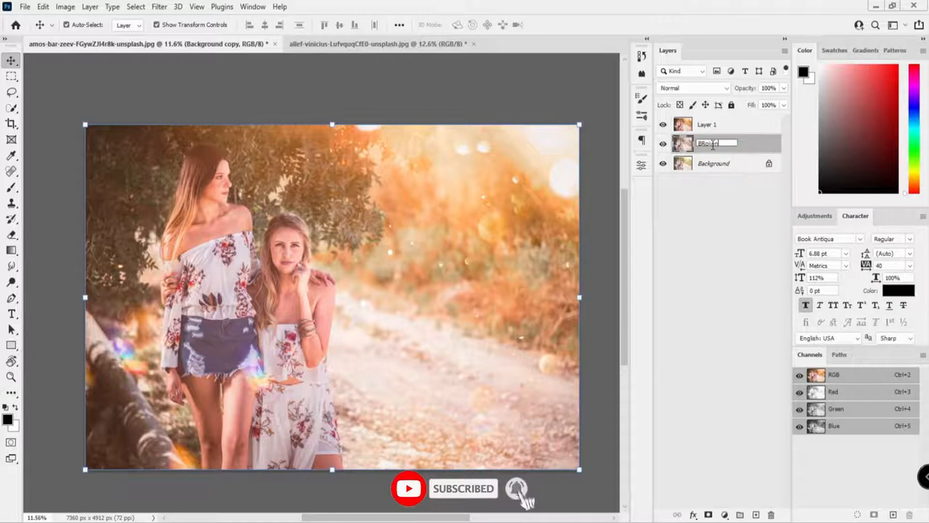
{"action": "key", "text": "Return"}
{"action": "double_click", "coordinate": [707, 124]}
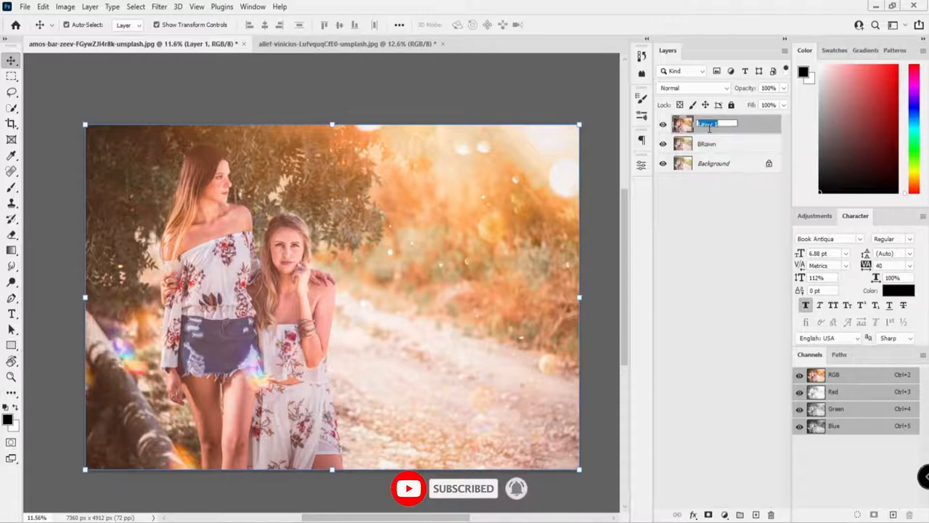
{"action": "type", "text": "Orange"}
{"action": "key", "text": "Return"}
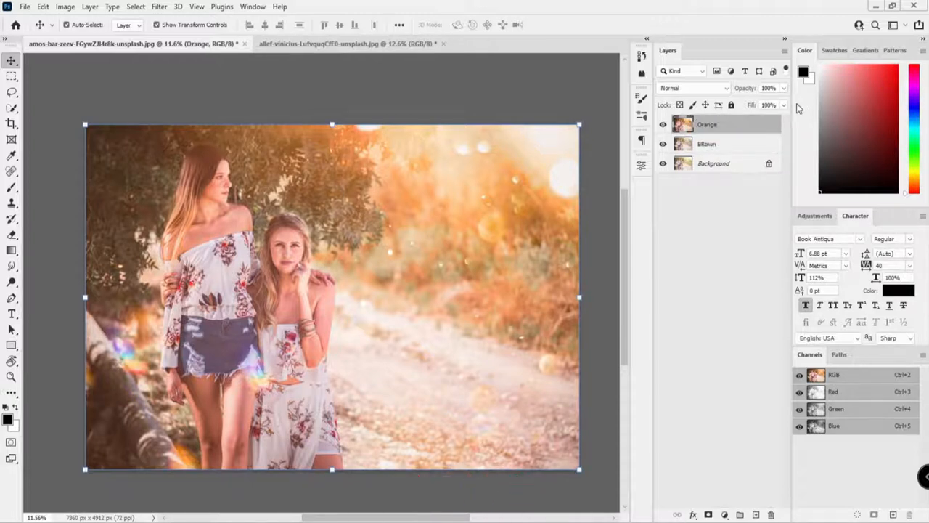
- Compare the brown and orange looks by toggling the Orange layer's visibility, leaving that layer shown and selected
{"action": "left_click", "coordinate": [734, 149]}
{"action": "left_click", "coordinate": [661, 126]}
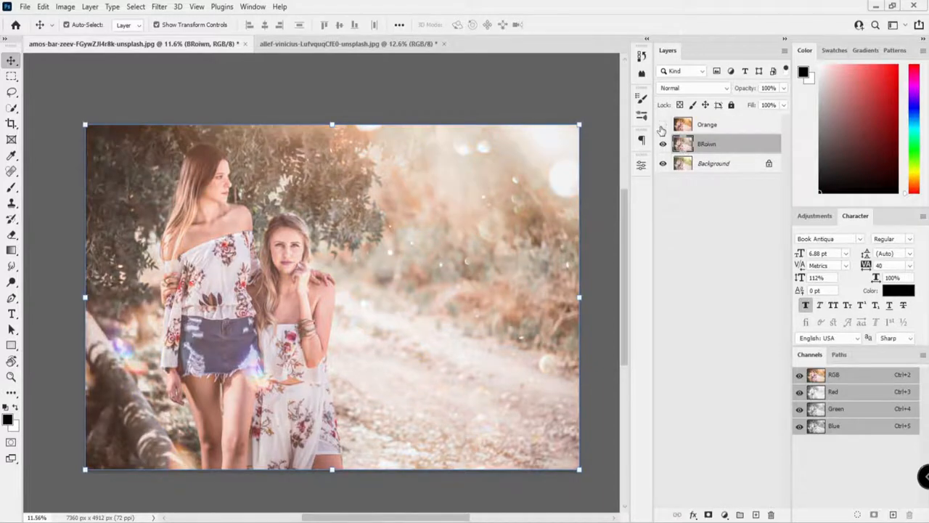
{"action": "left_click", "coordinate": [662, 126]}
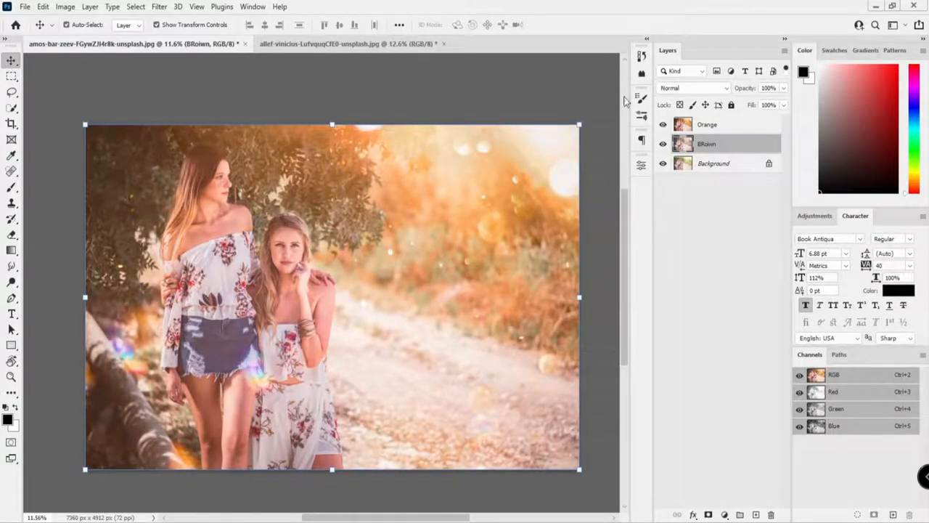
{"action": "left_click", "coordinate": [723, 131]}
{"action": "left_click", "coordinate": [729, 142]}
{"action": "left_click", "coordinate": [731, 132]}
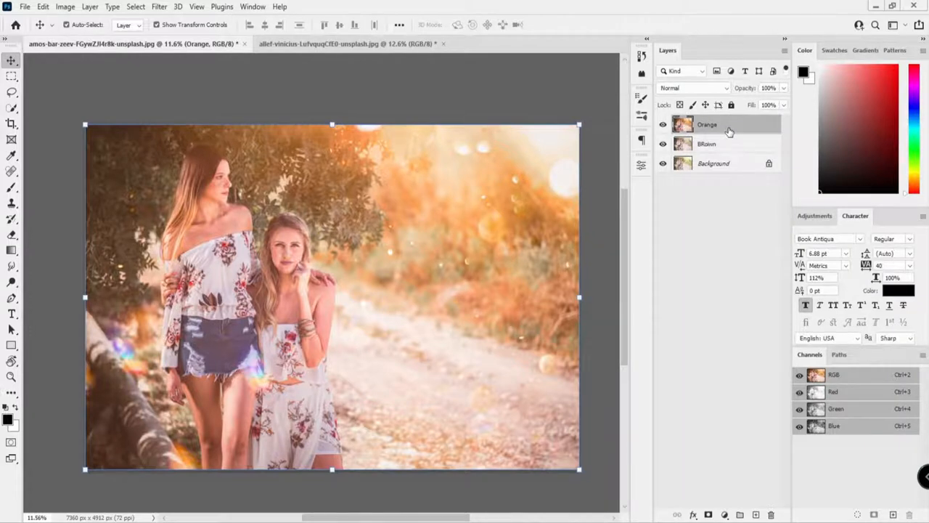